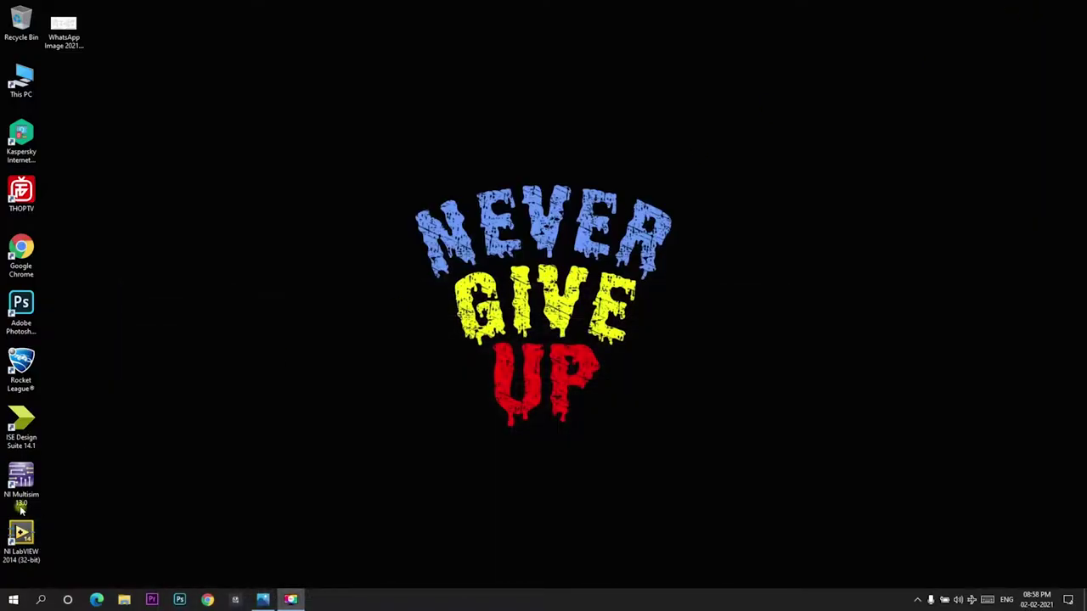
Launch Multisim and snap it to the left half, with the circuit photo on the right
double_click(21, 486)
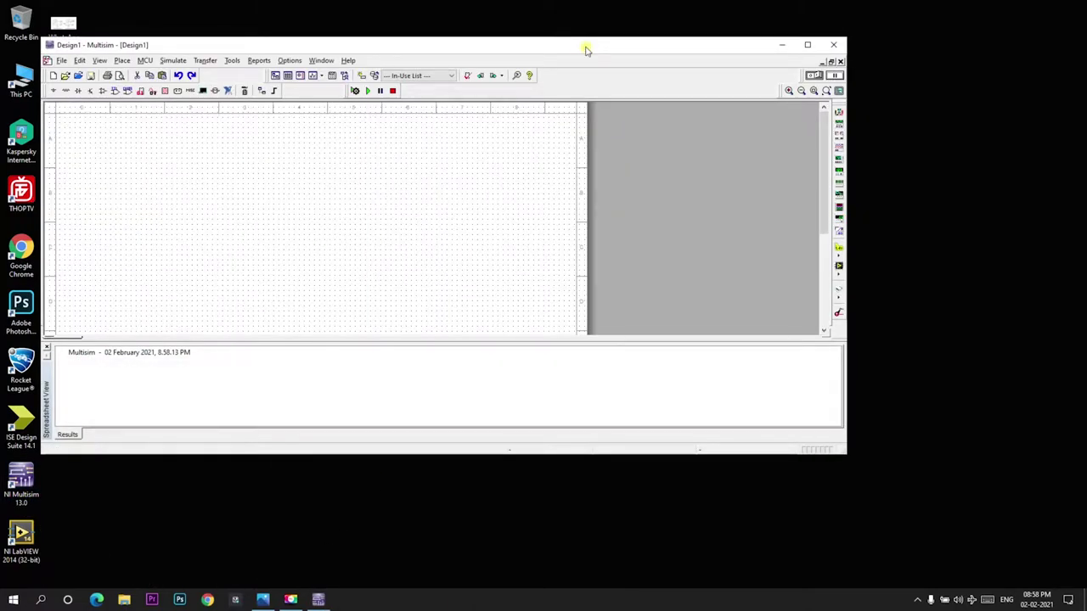
left_click_drag(585, 50, 1, 227)
left_click(732, 379)
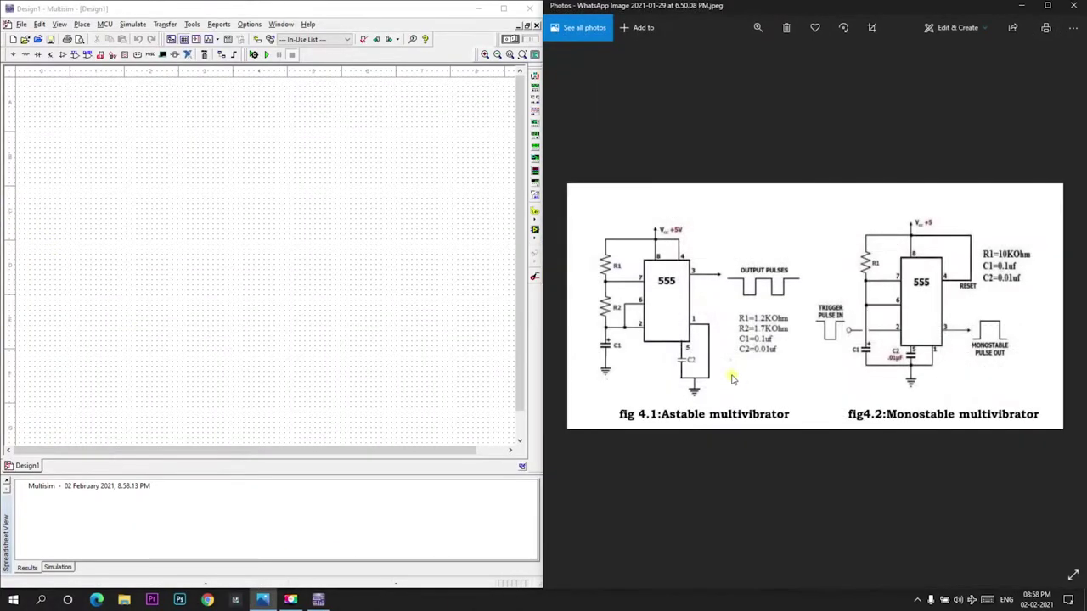
Zoom into the astable multivibrator diagram and bring up the Select a Component dialog
scroll(633, 321, "up", 3)
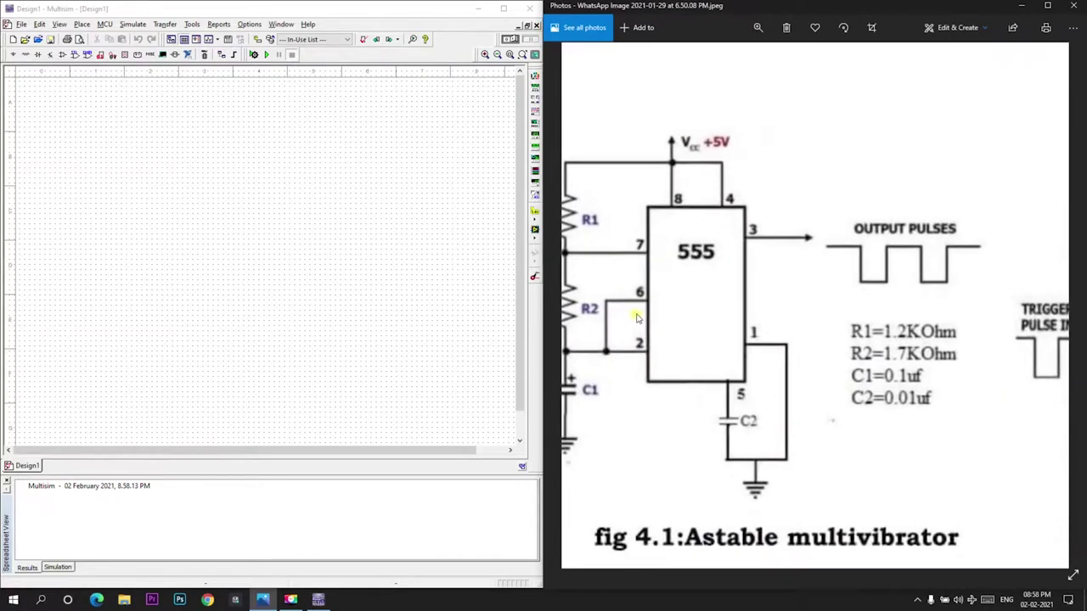
left_click_drag(632, 321, 727, 314)
scroll(728, 316, "up", 1)
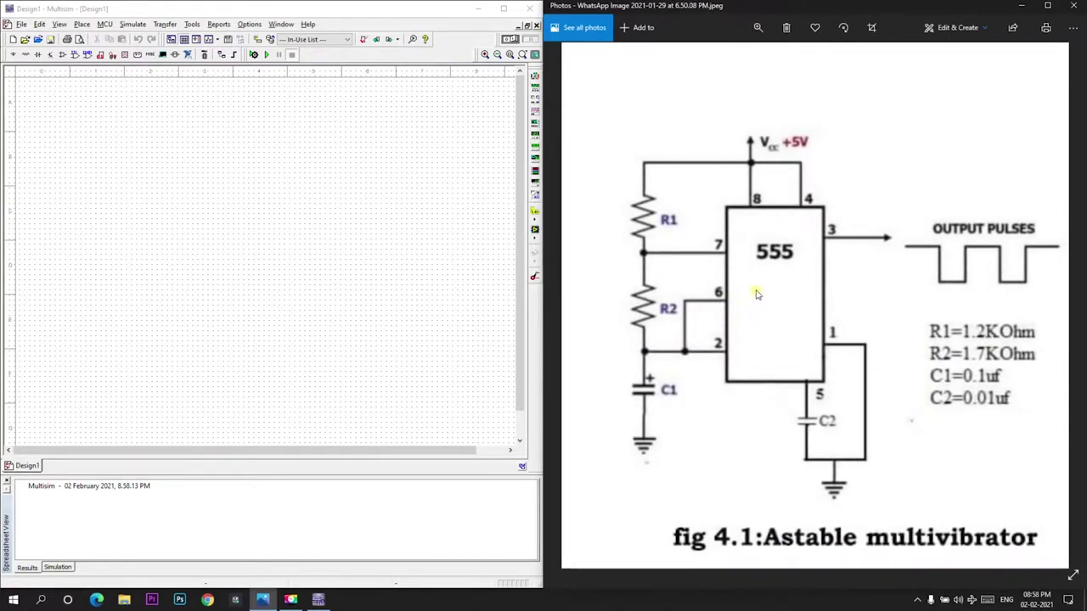
right_click(88, 241)
left_click(102, 247)
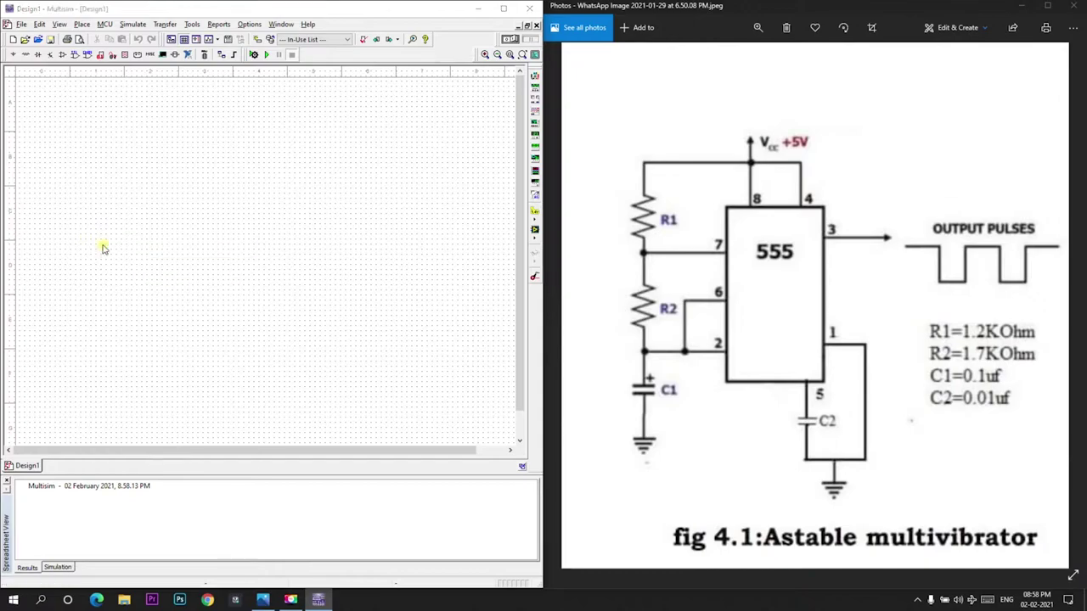
Search all groups for 555 and place the 555_TIMER_RATED as U1
left_click(260, 131)
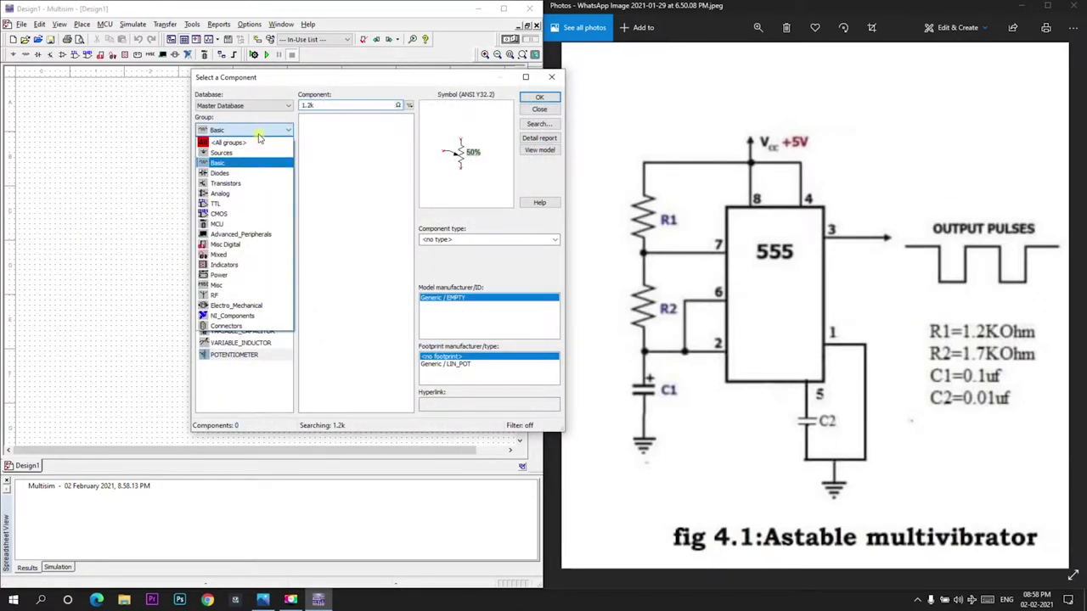
left_click(226, 143)
type("555")
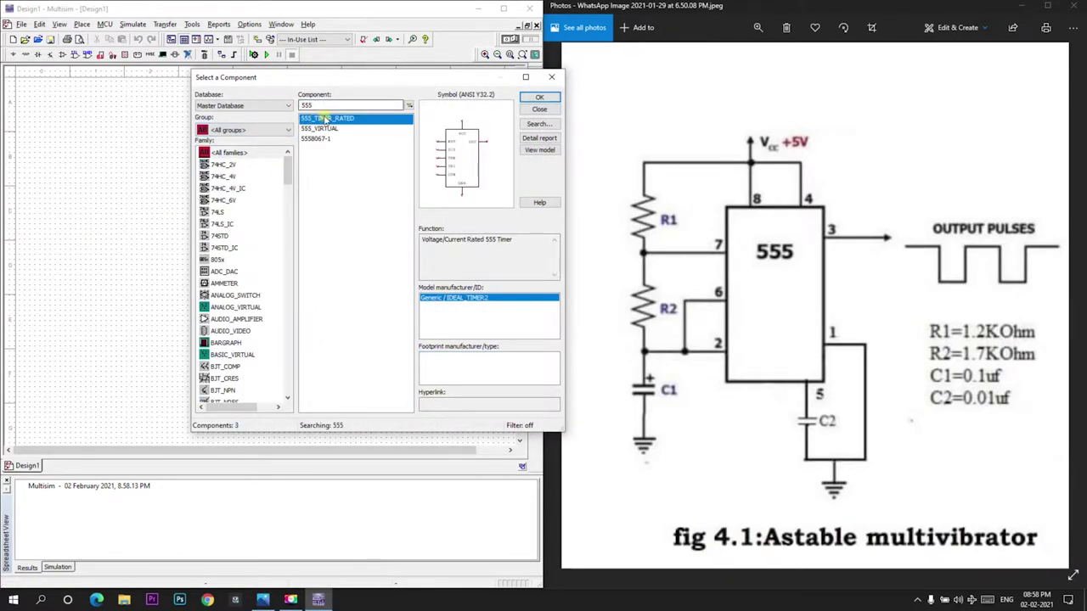
left_click(533, 97)
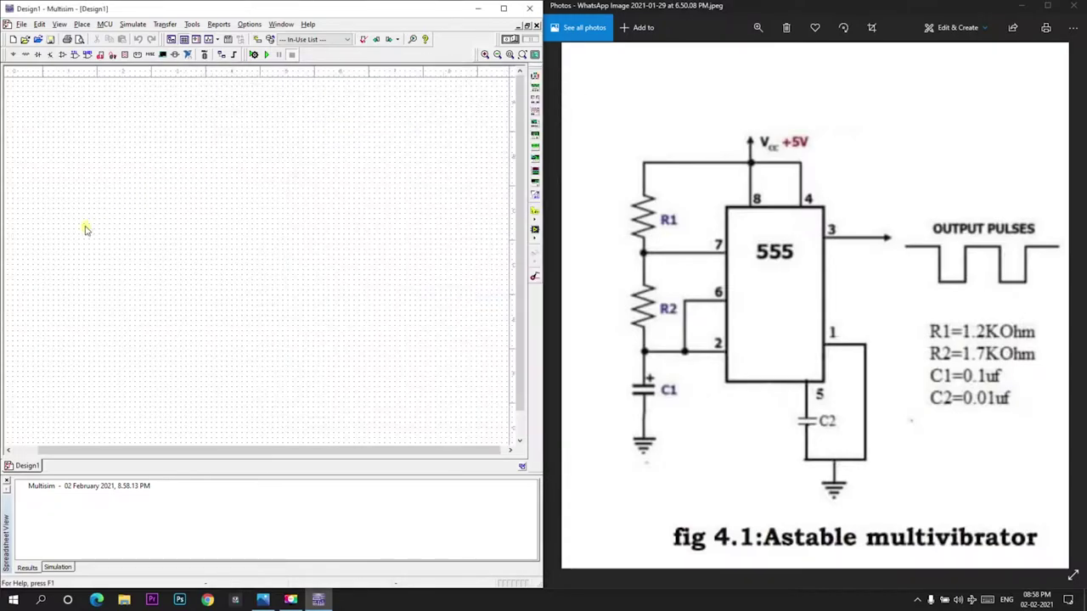
left_click(92, 271)
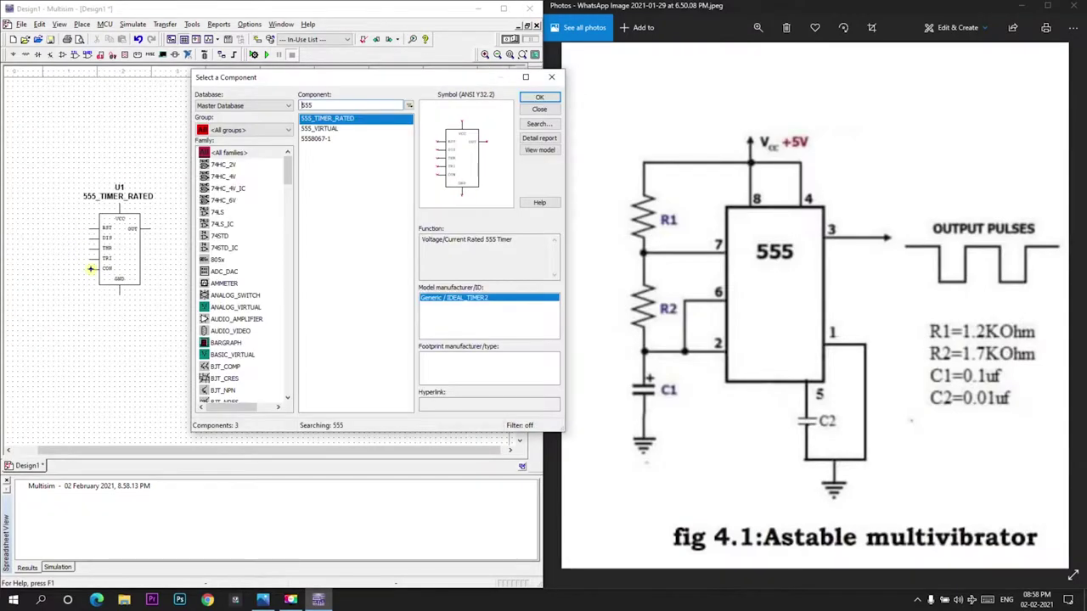
Place a 5.0V VCC supply from Sources above the timer
left_click(229, 130)
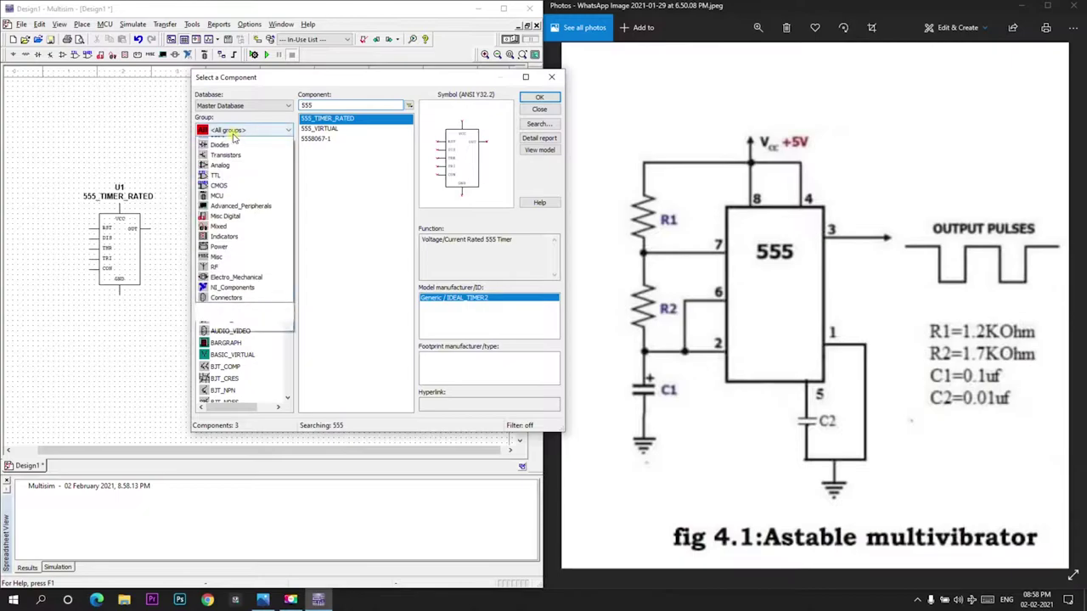
left_click(233, 154)
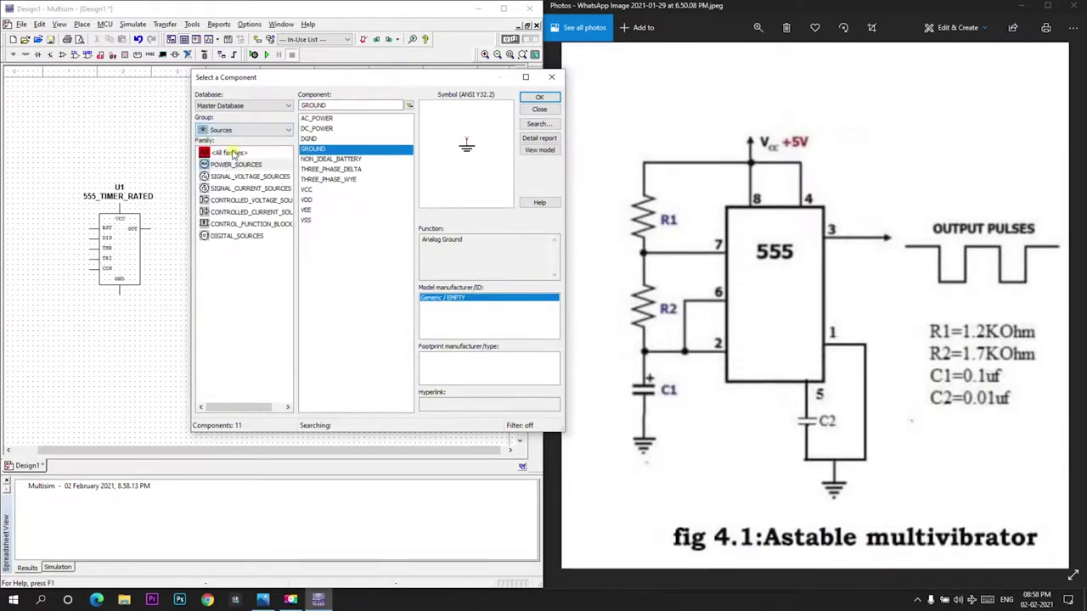
left_click(325, 190)
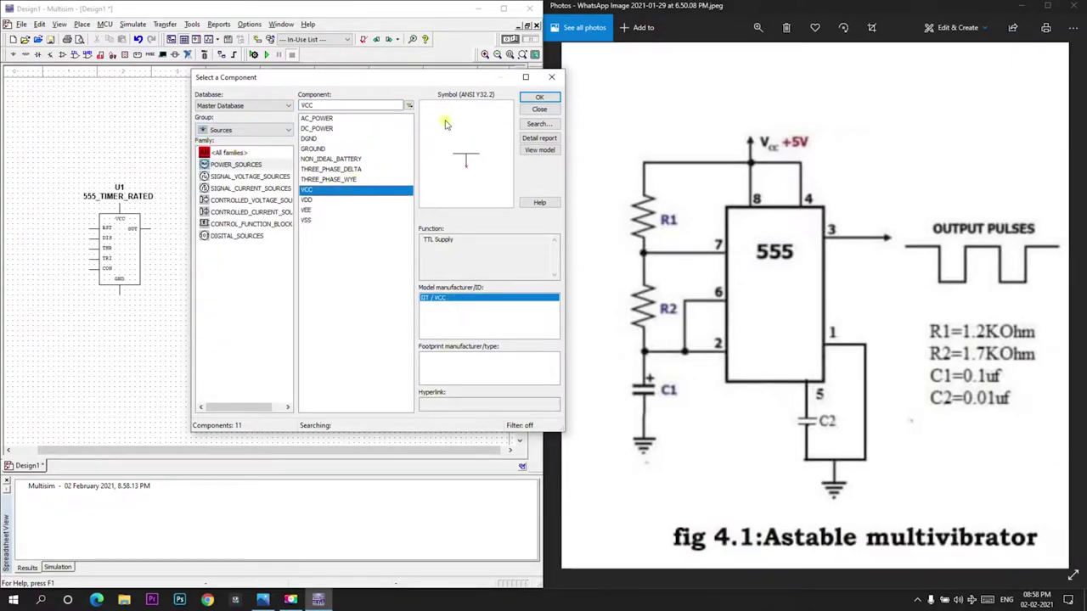
left_click(539, 97)
left_click(121, 141)
Place two GROUND symbols, one left of the timer and one below it
left_click(313, 148)
left_click(539, 96)
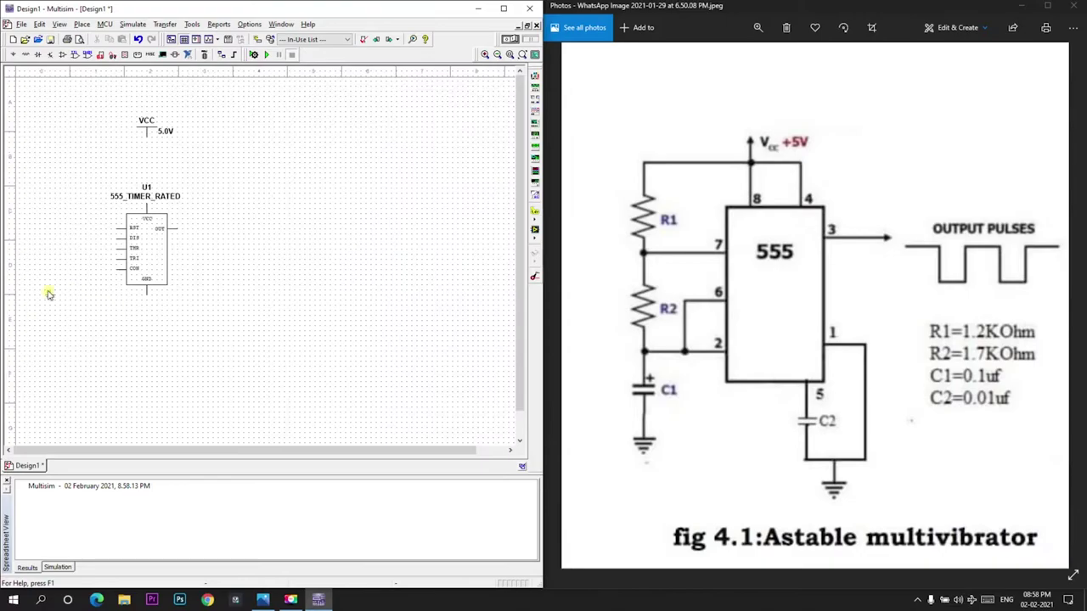
left_click(45, 297)
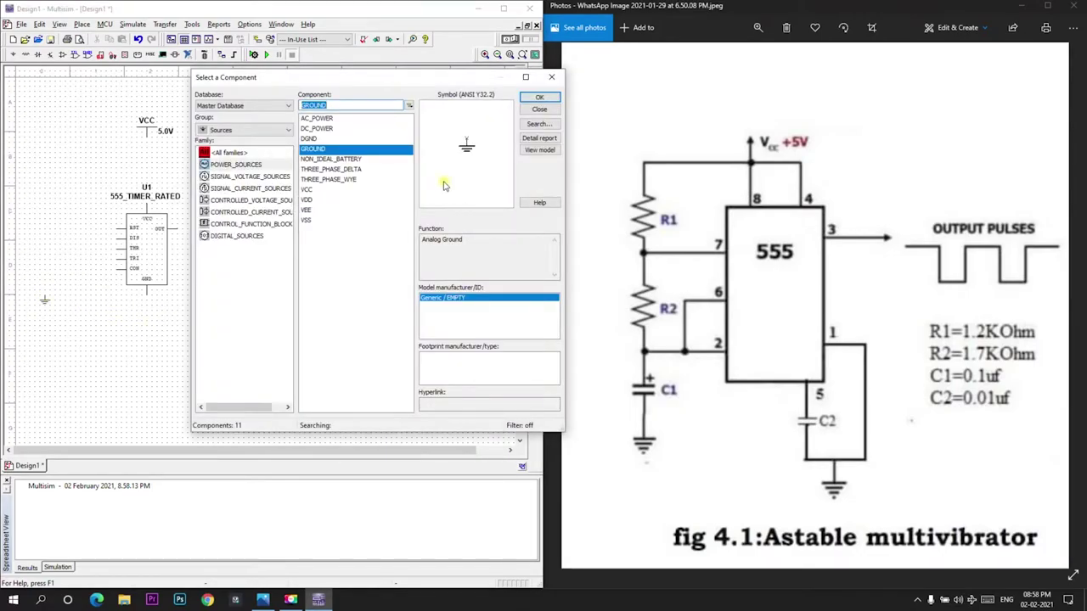
left_click(539, 97)
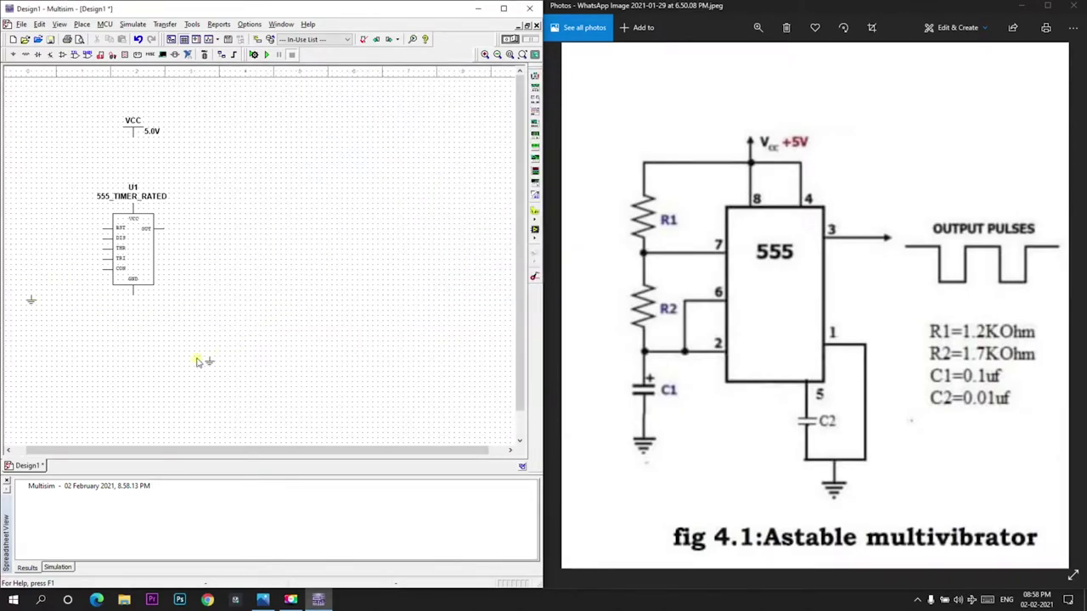
left_click(133, 342)
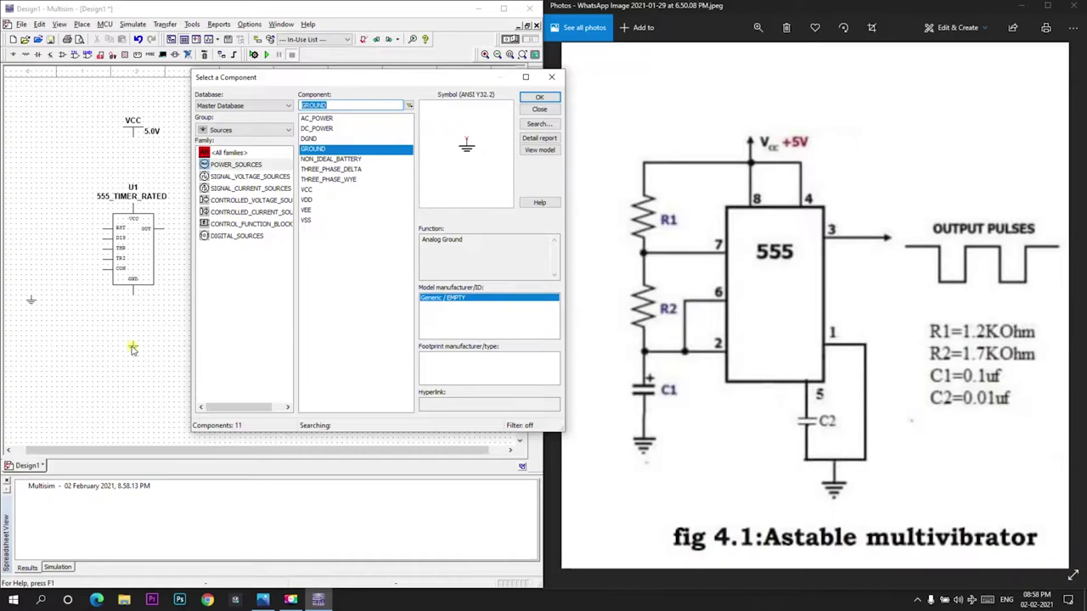
Place Basic resistors R1 at 1.2kΩ left of U1 and R2 at 1.7kΩ below R1
left_click(270, 130)
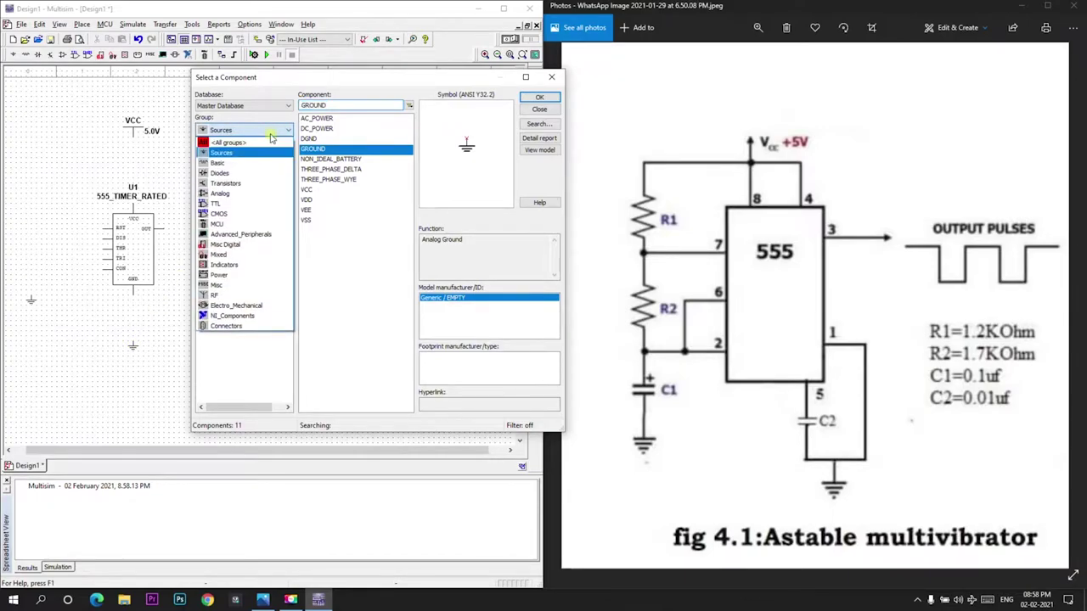
left_click(266, 164)
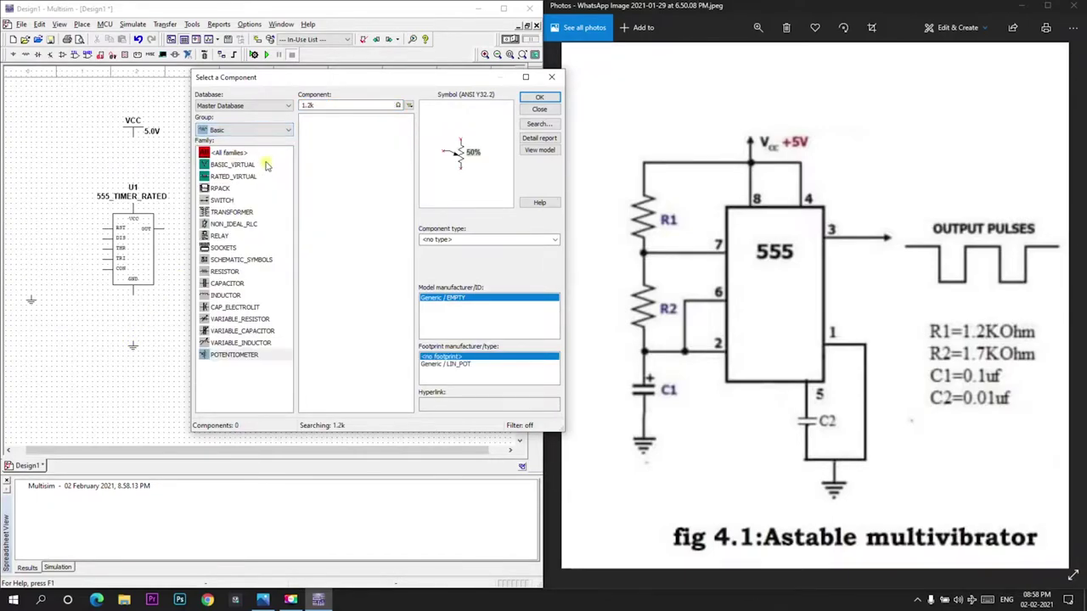
left_click(226, 271)
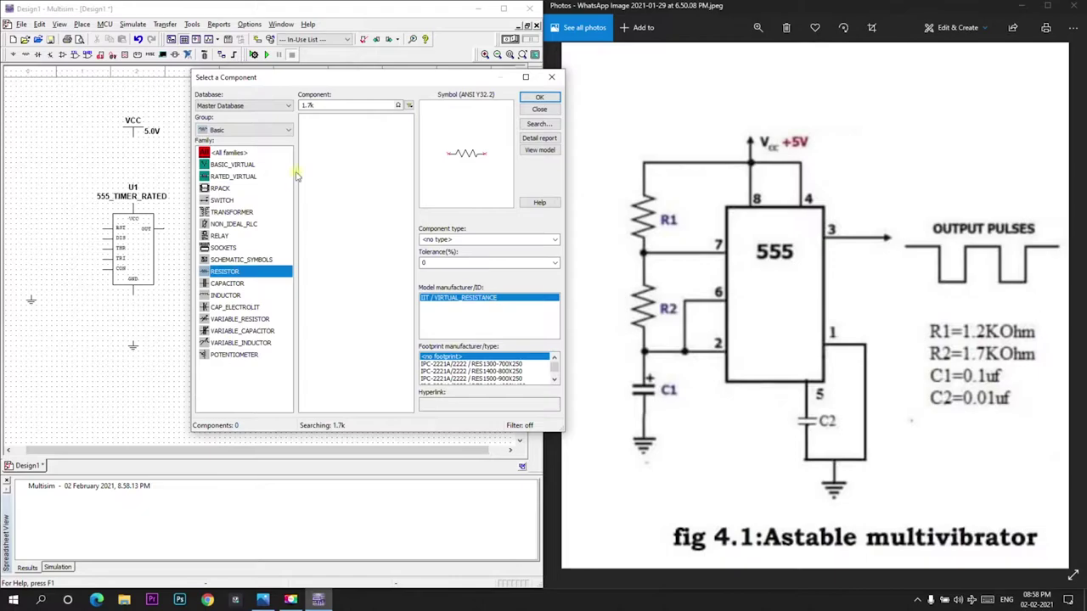
left_click(307, 106)
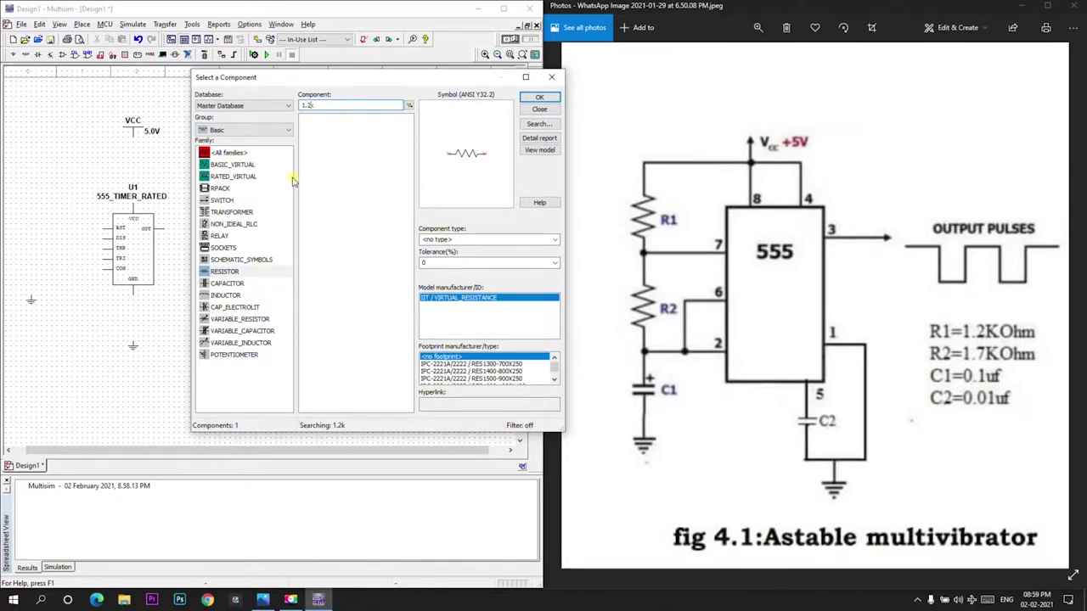
left_click(538, 97)
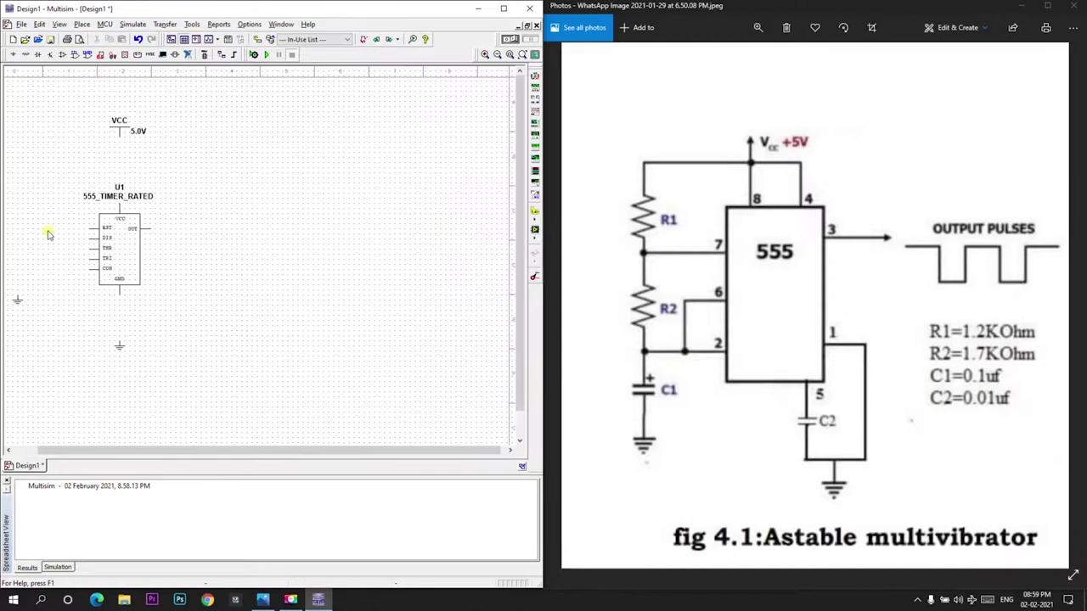
left_click(34, 234)
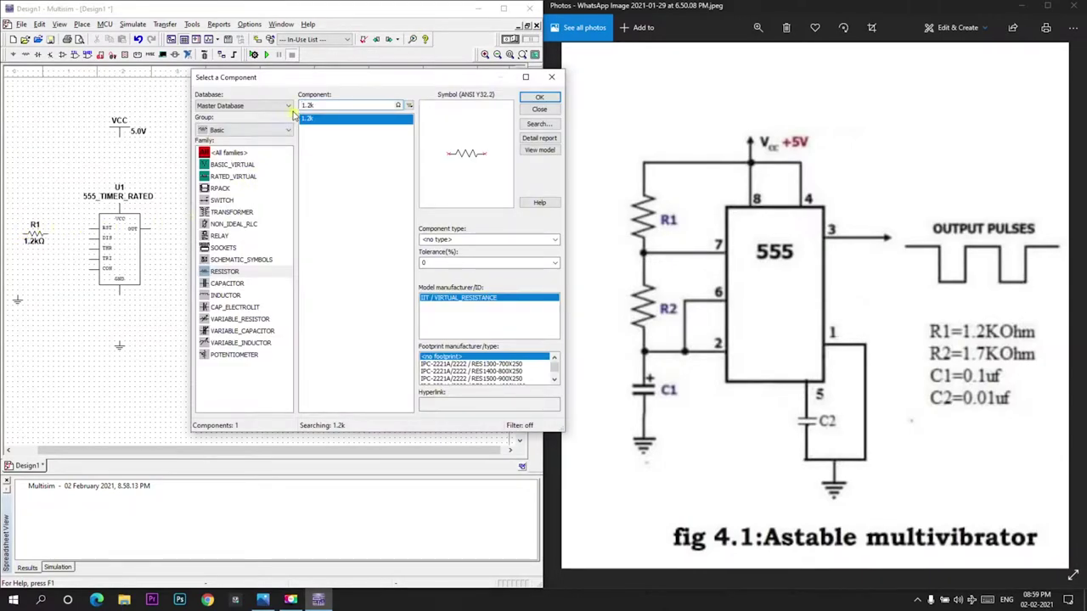
key("BackSpace")
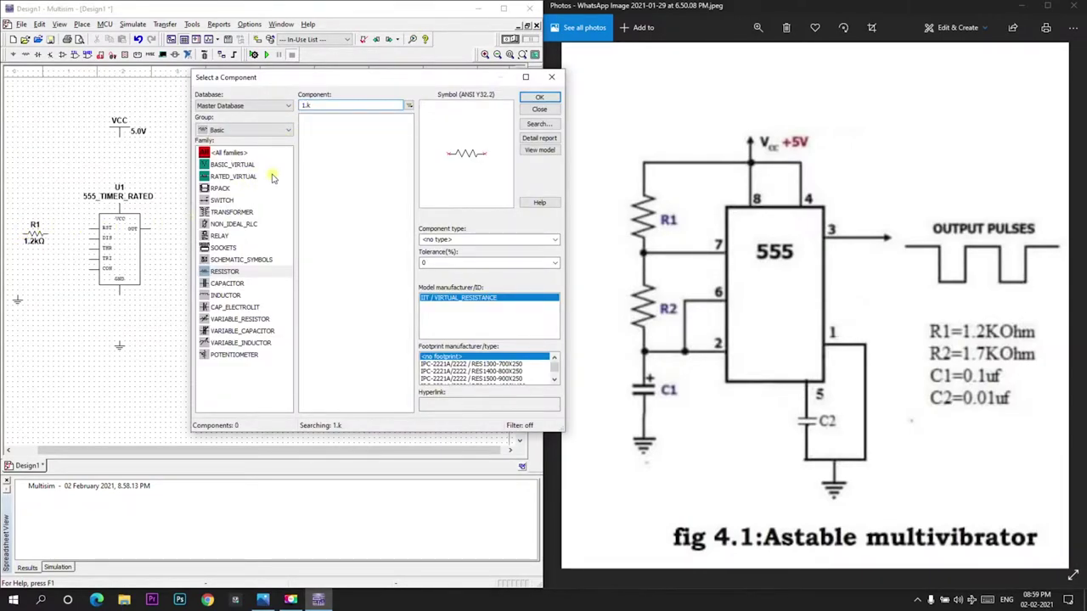
left_click(539, 97)
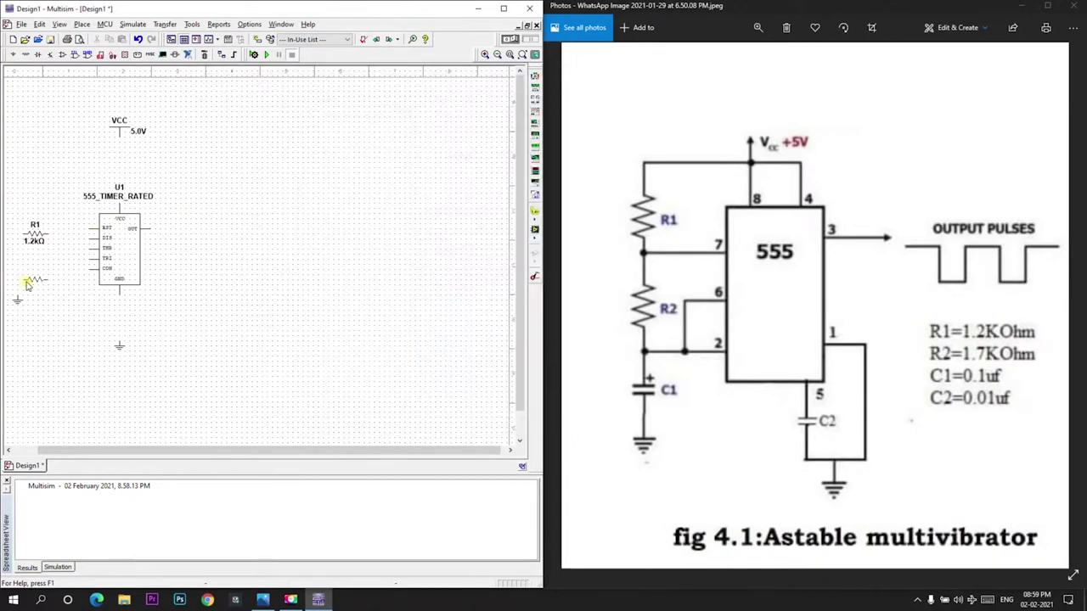
left_click(26, 279)
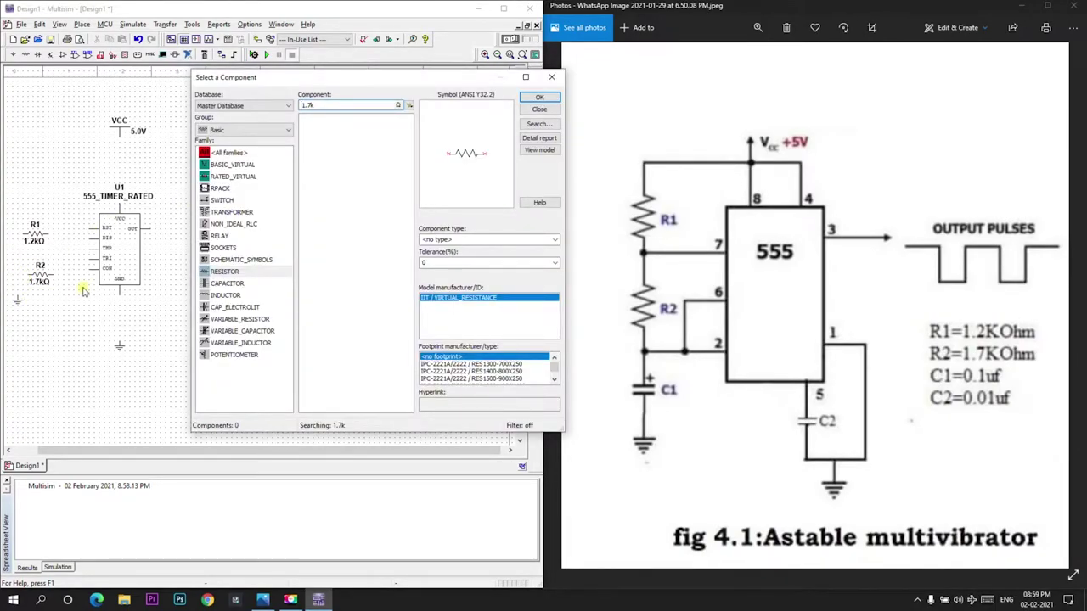
Place capacitors C1 (0.1µF) below R2 and C2 (0.01µF) beside it
left_click(250, 285)
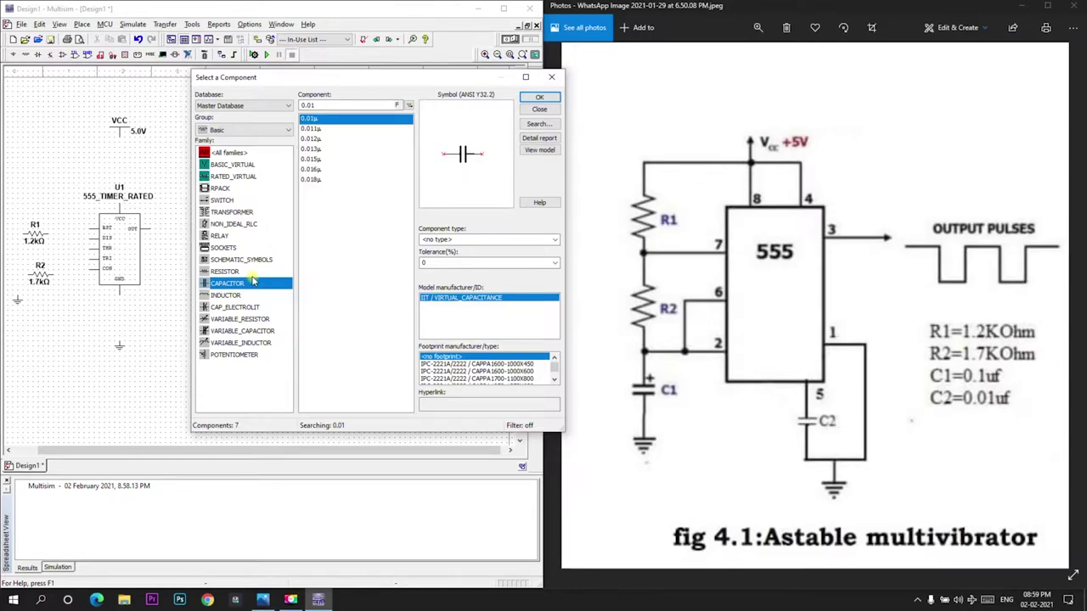
left_click(320, 106)
key("BackSpace")
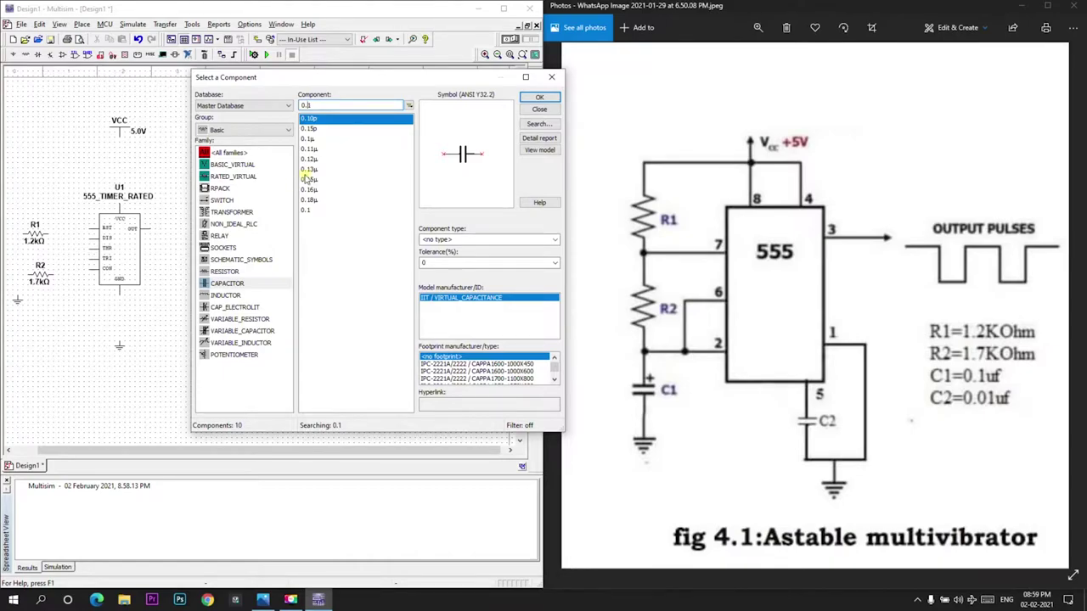
left_click(321, 139)
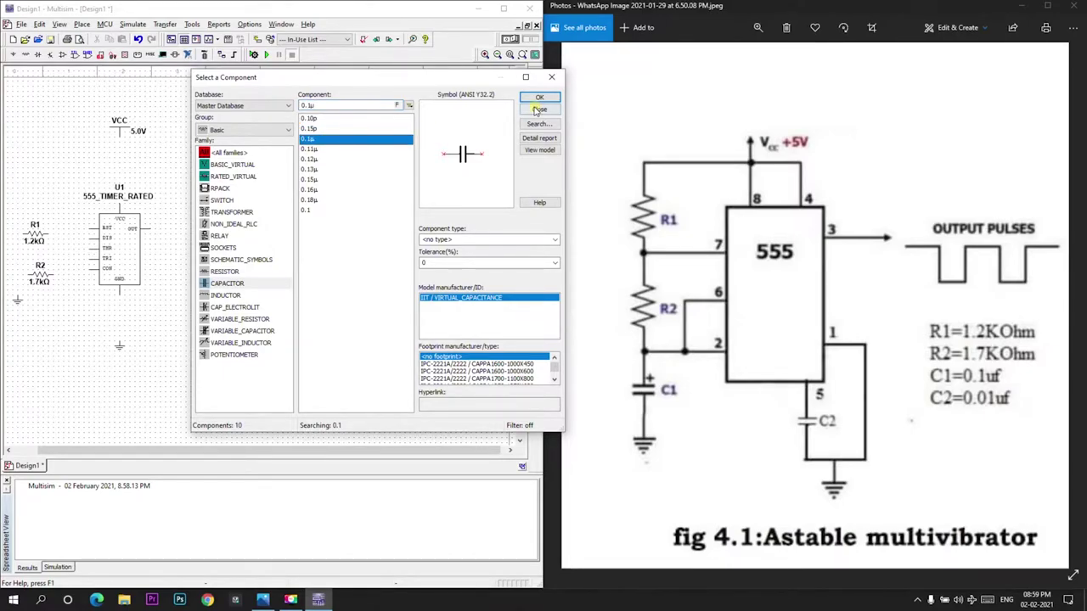
left_click(539, 97)
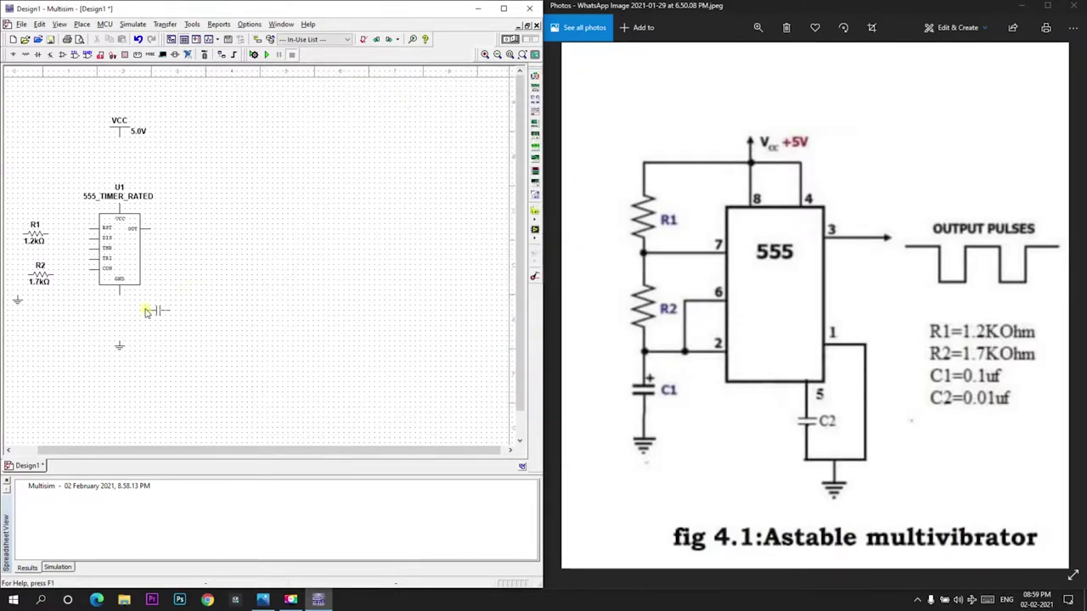
scroll(60, 333, "left", 1)
left_click(71, 315)
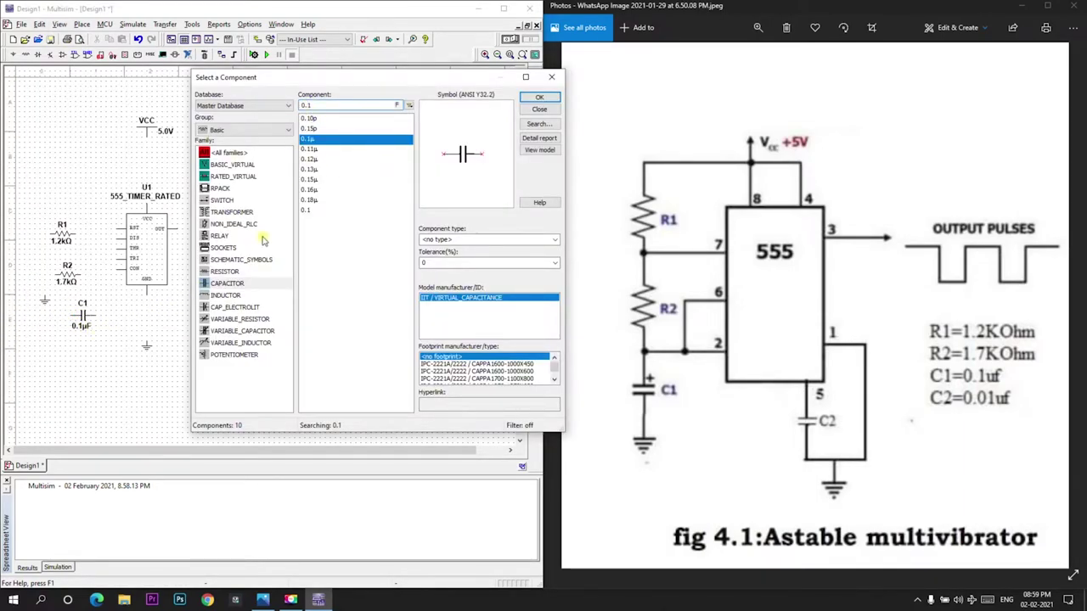
type("0.01µ")
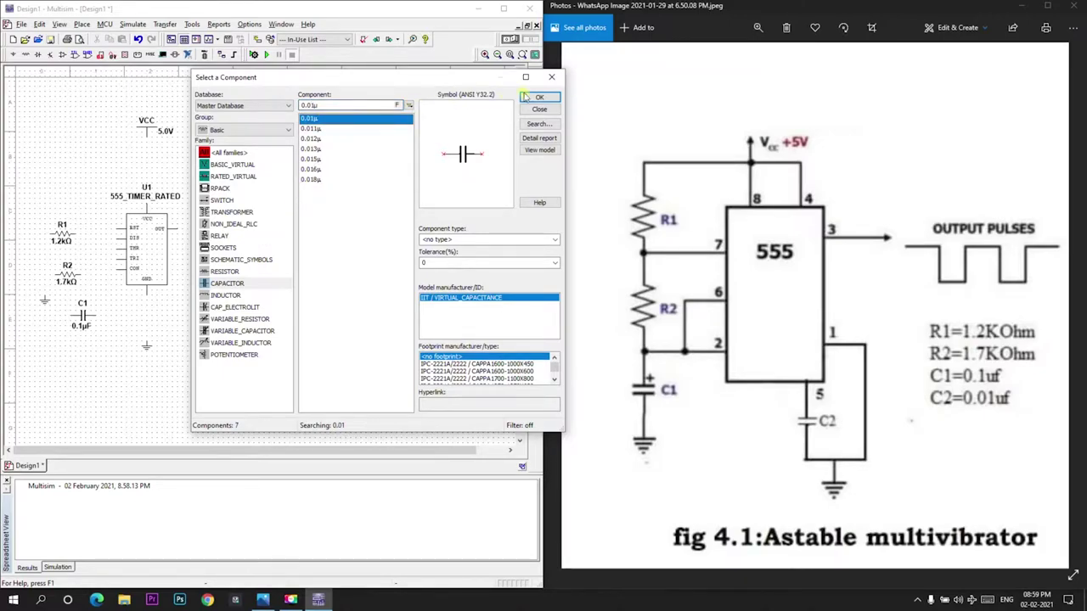
left_click(539, 98)
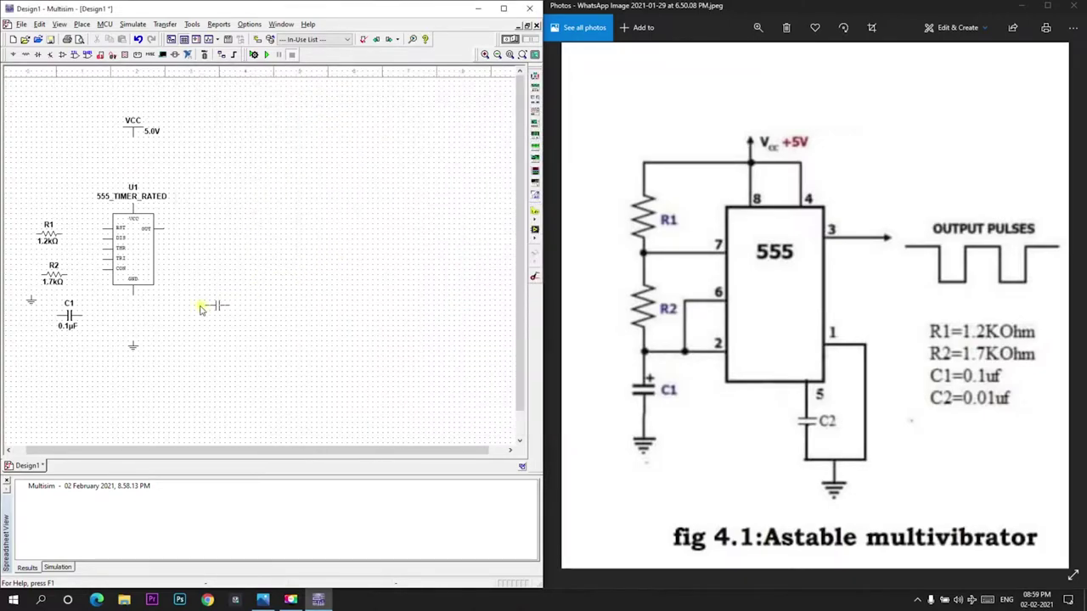
left_click(110, 316)
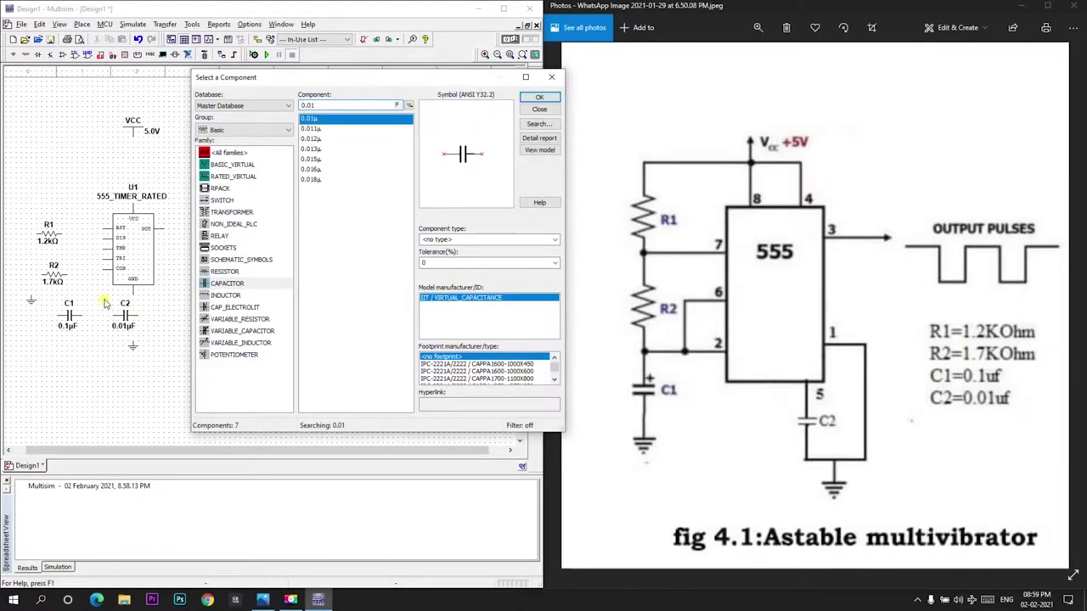
Move VCC and the U1 / 555_TIMER_RATED labels into place, then wire VCC to the VCC pin
left_click(550, 79)
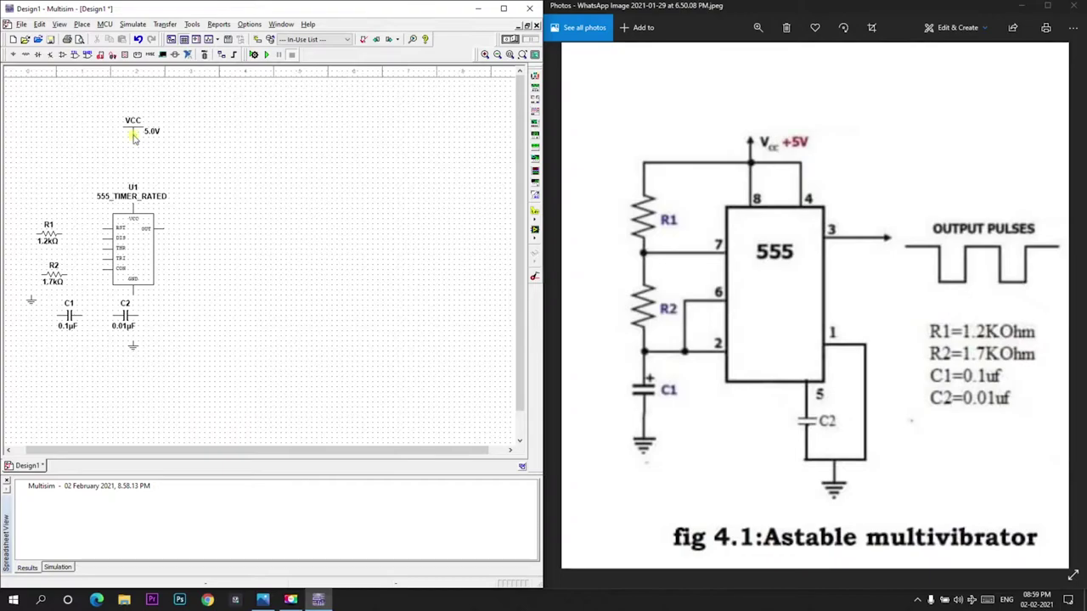
left_click_drag(133, 138, 238, 188)
left_click(213, 169)
left_click_drag(133, 188, 229, 199)
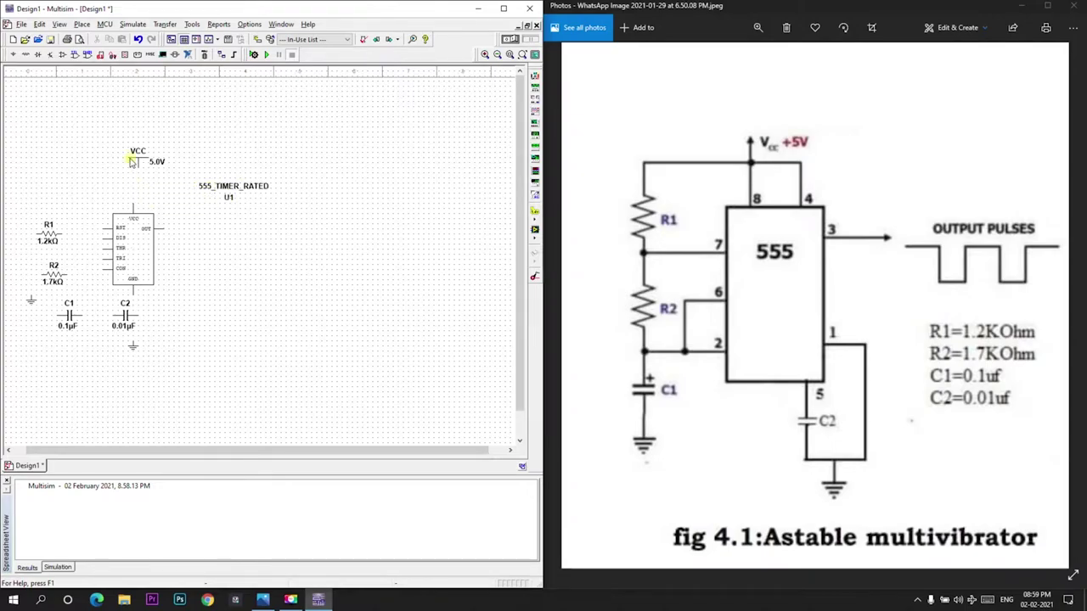
left_click_drag(138, 167, 133, 176)
left_click(133, 195)
left_click_drag(133, 203, 132, 213)
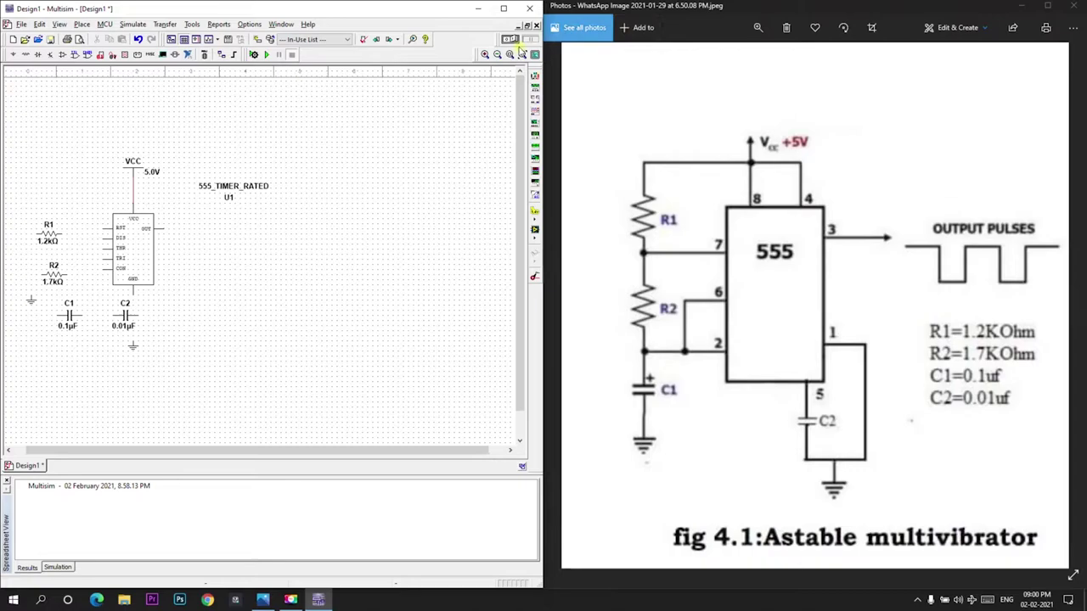
Wire the 555's RST pin to the VCC line
scroll(90, 229, "up", 1)
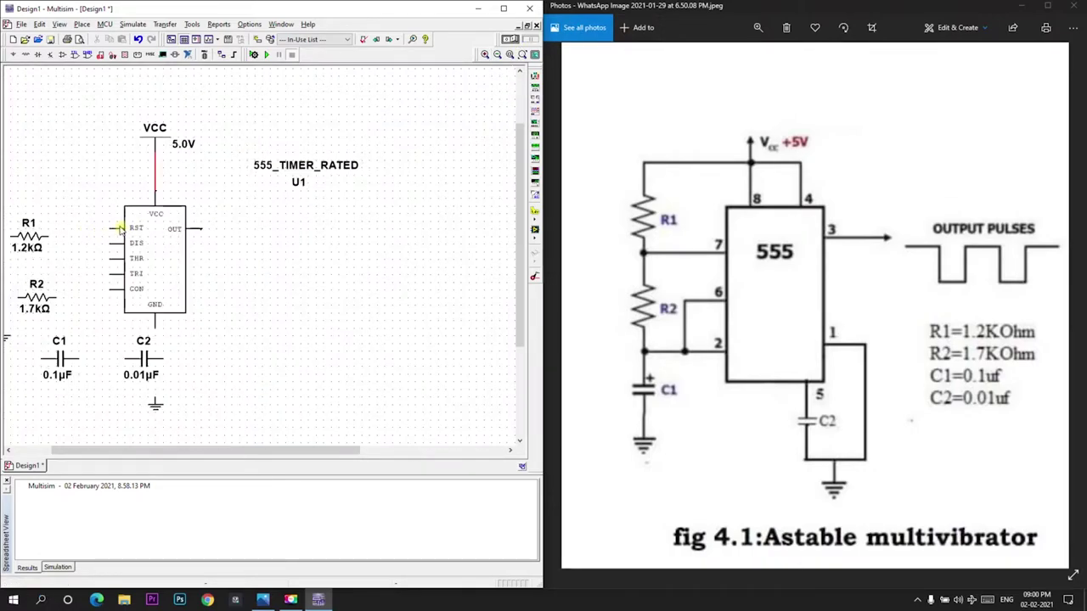
left_click(106, 228)
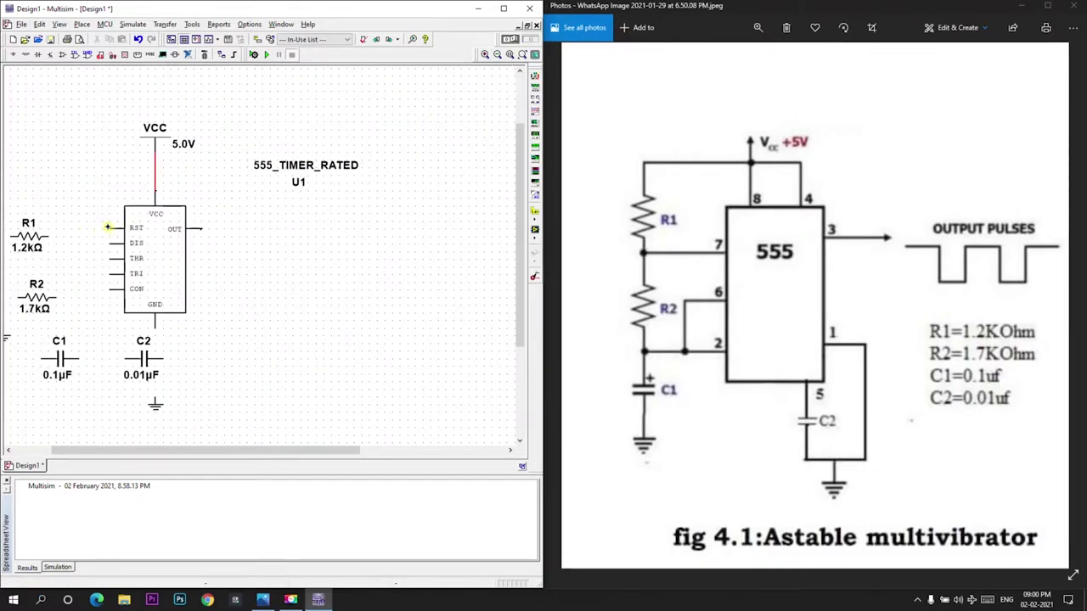
left_click(152, 170)
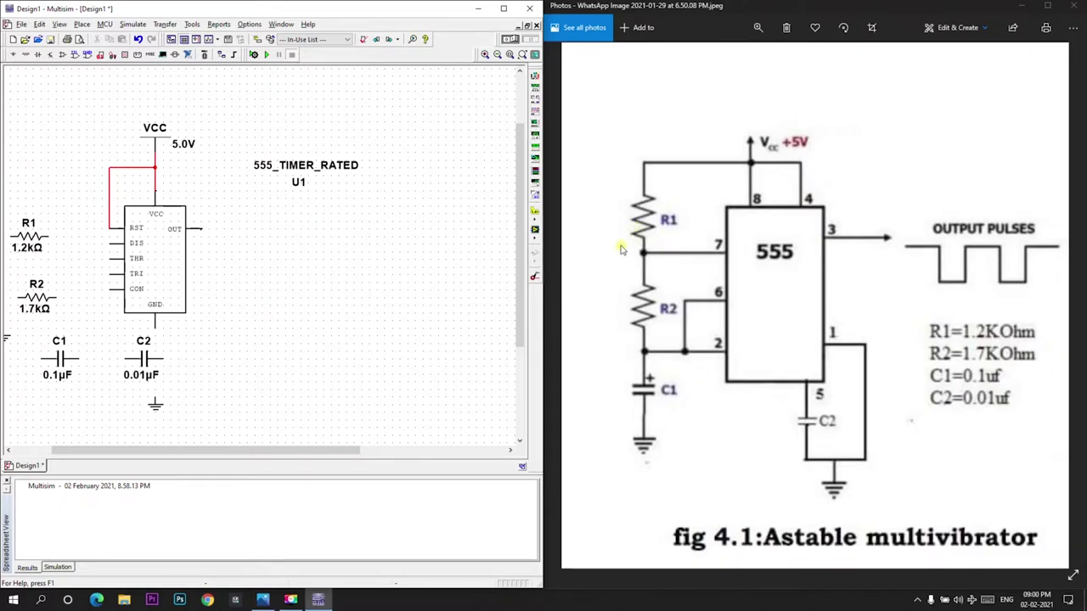
Stand R1 upright beside the chip and wire it between DIS and VCC
left_click_drag(27, 237, 44, 208)
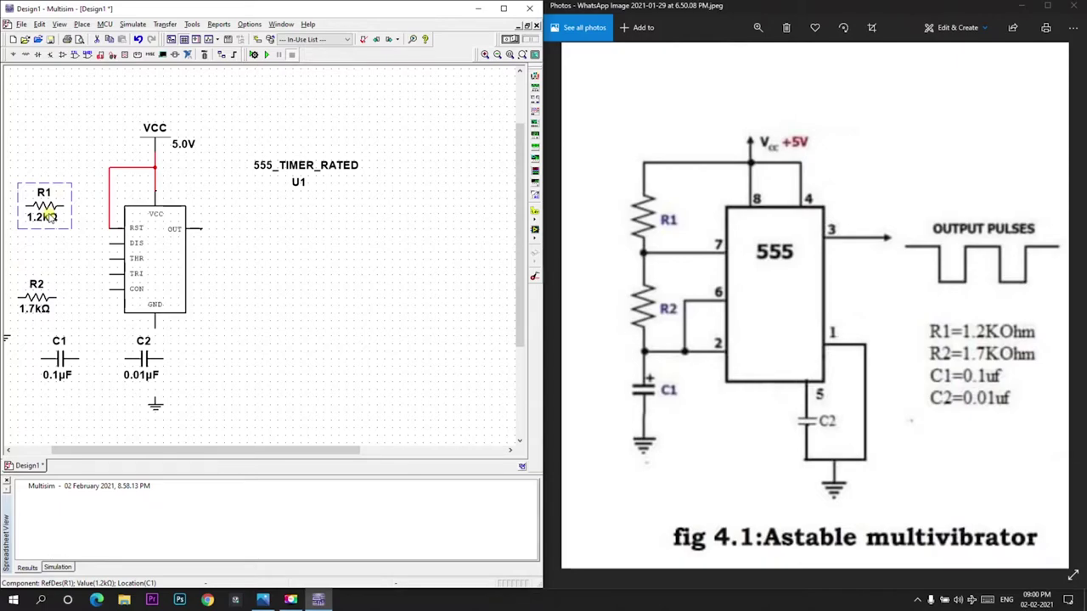
key("ctrl+r")
left_click(52, 129)
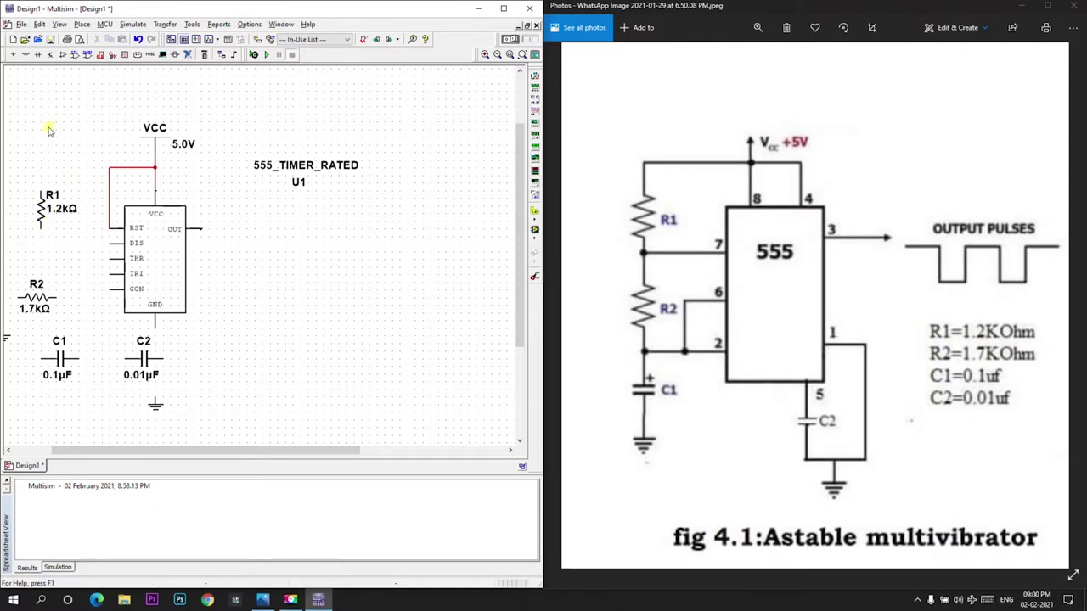
left_click(40, 229)
left_click(110, 244)
left_click(44, 174)
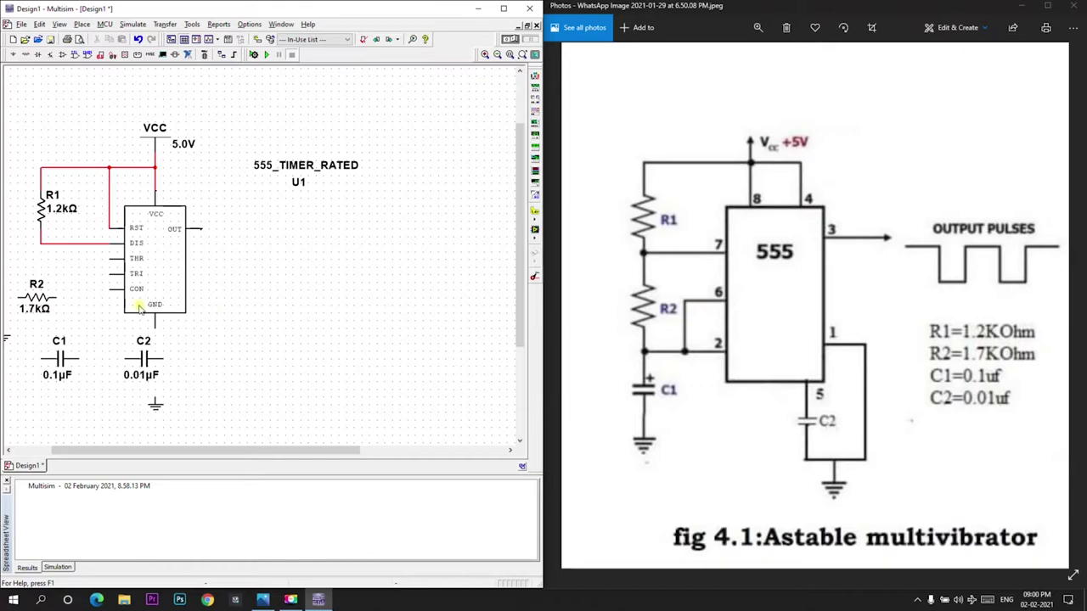
Wire THR to TRI and shift that wire further left
left_click(109, 259)
left_click(108, 274)
left_click_drag(106, 275, 94, 276)
Stand R2 upright below R1 and wire it from the DIS node to the THR–TRI wire
left_click(40, 297)
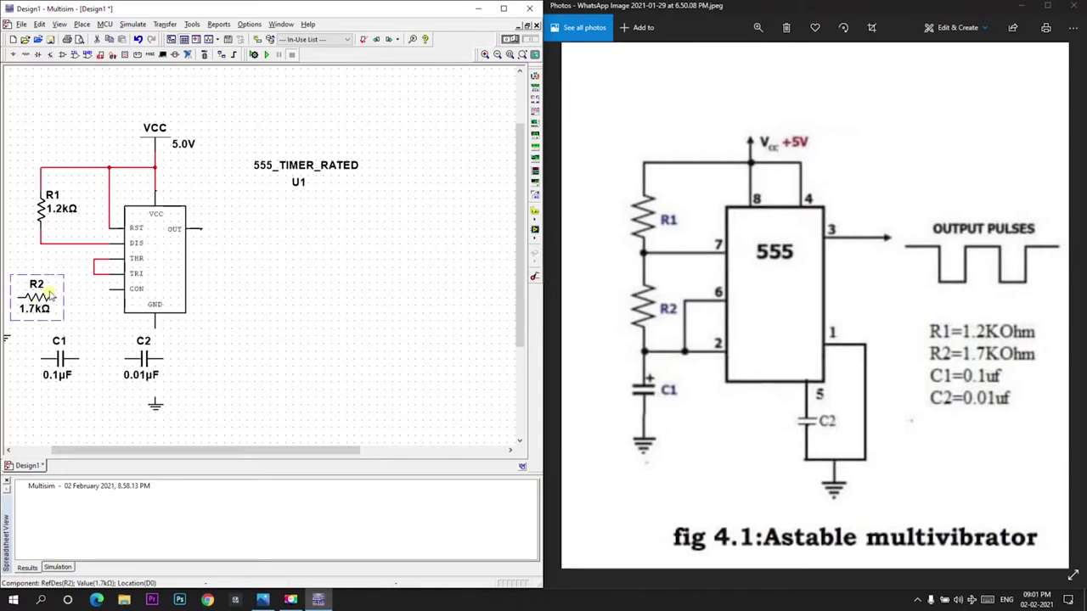
key("ctrl+r")
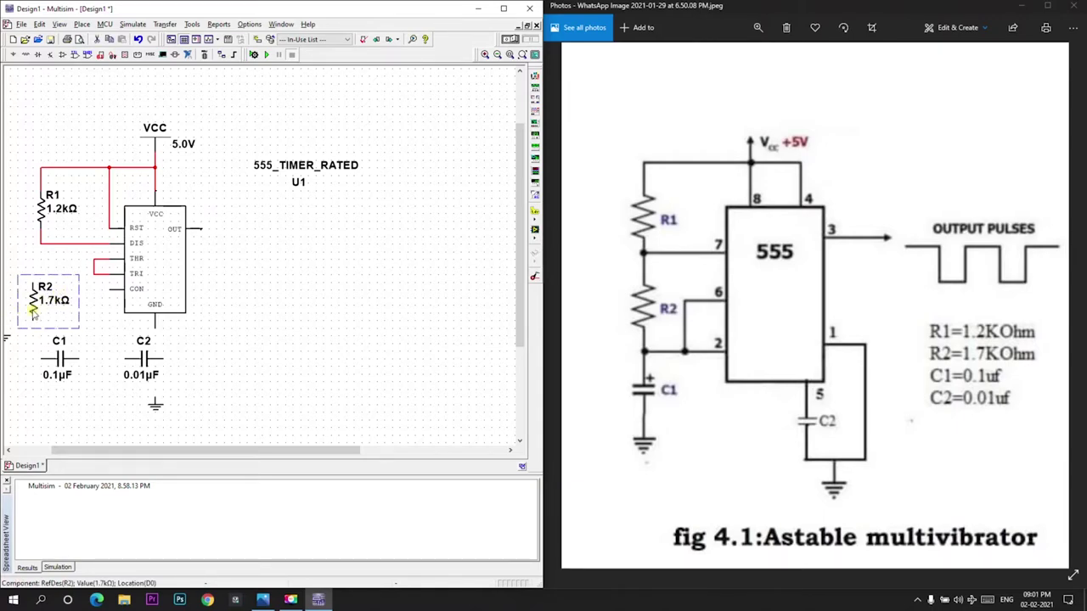
left_click_drag(34, 313, 34, 297)
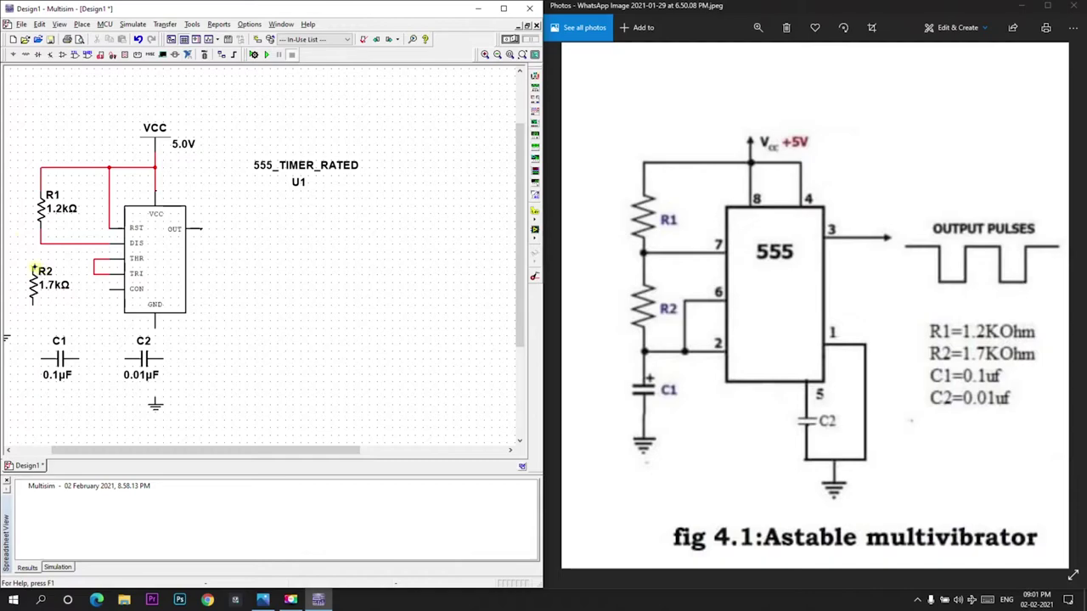
left_click(34, 261)
left_click(40, 244)
left_click(32, 311)
left_click(90, 269)
Stand C1 upright, wire its top to R2, and ground its lower terminal via a new ground
left_click(58, 357)
key("ctrl+r")
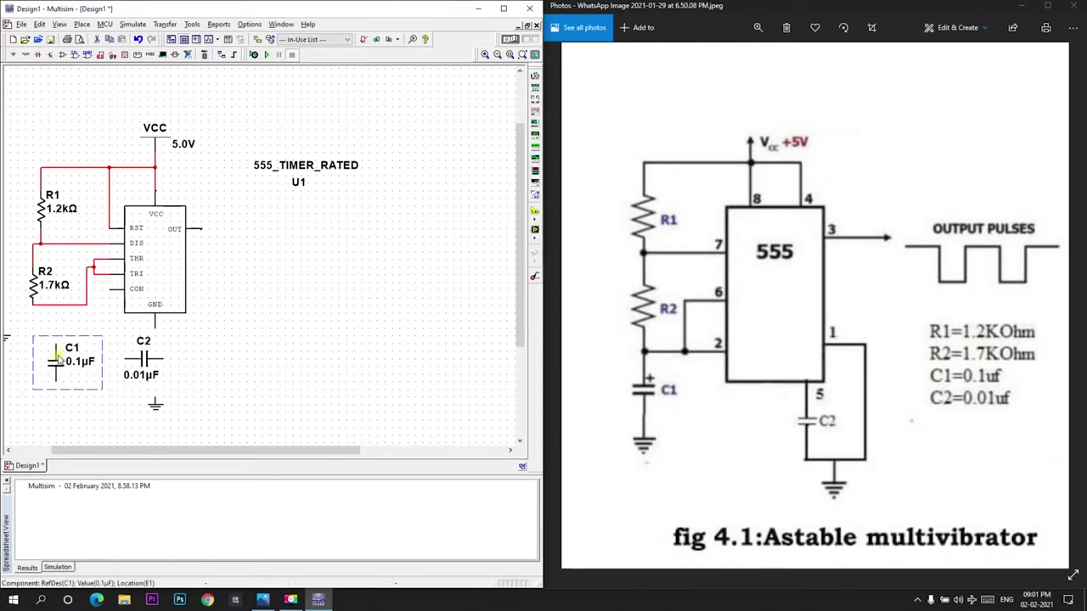
left_click(68, 331)
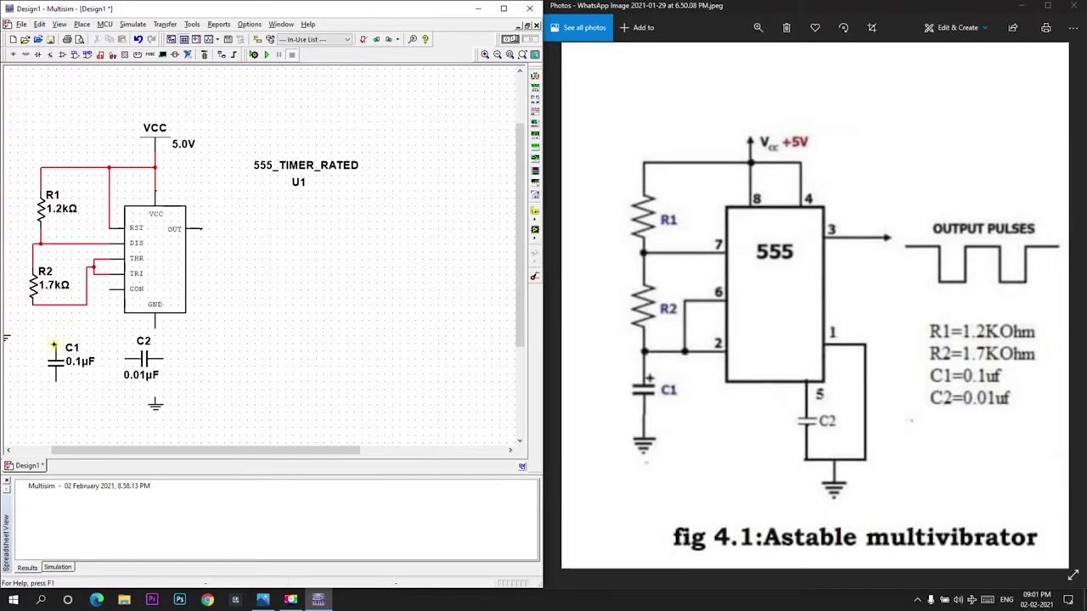
left_click_drag(55, 338, 56, 304)
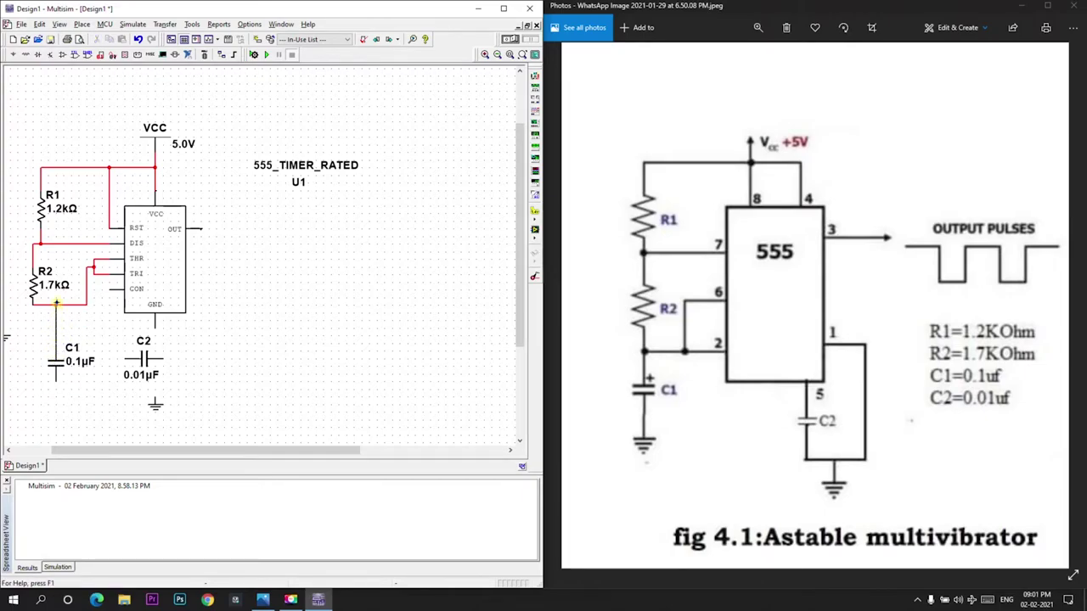
left_click(7, 340)
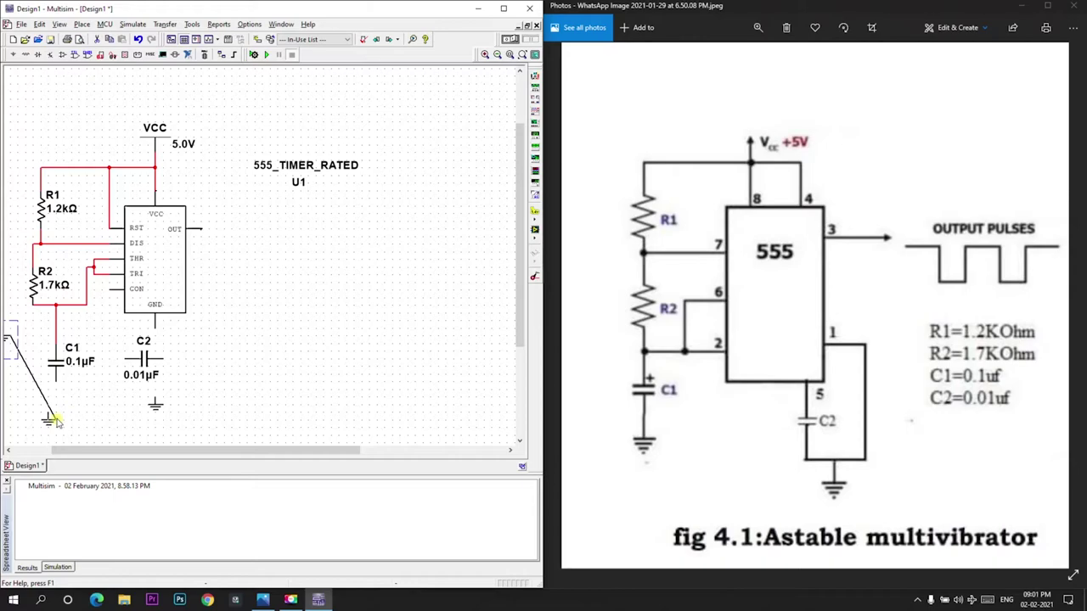
left_click(57, 421)
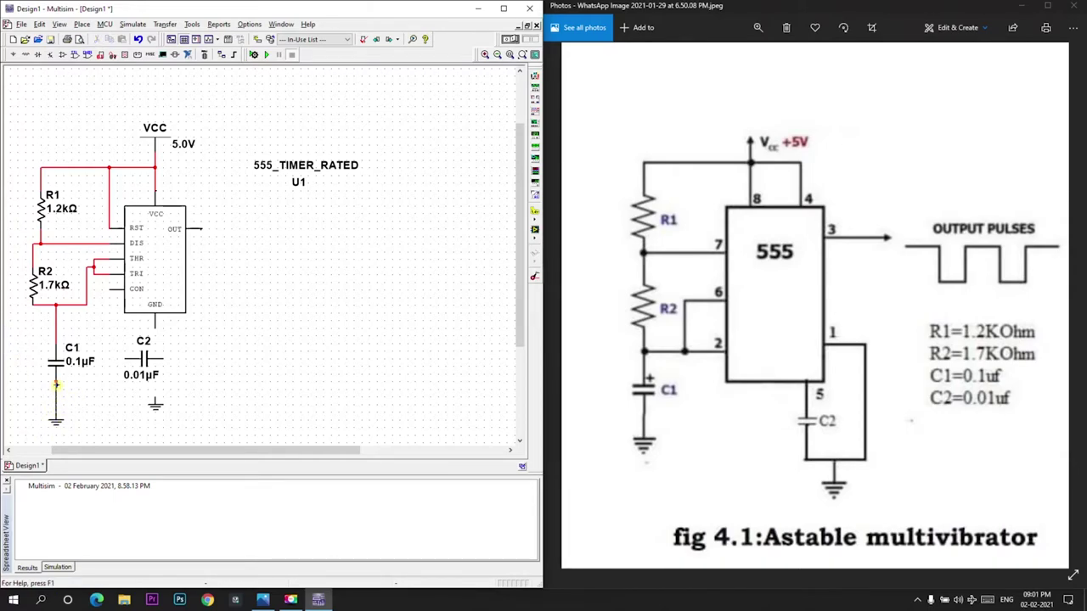
left_click(56, 387)
Wire C2 between the CON and GND pins, then move a ground under it and join it
left_click(110, 289)
left_click(117, 363)
left_click_drag(141, 361, 122, 343)
left_click(176, 360)
left_click(147, 341)
left_click(154, 326)
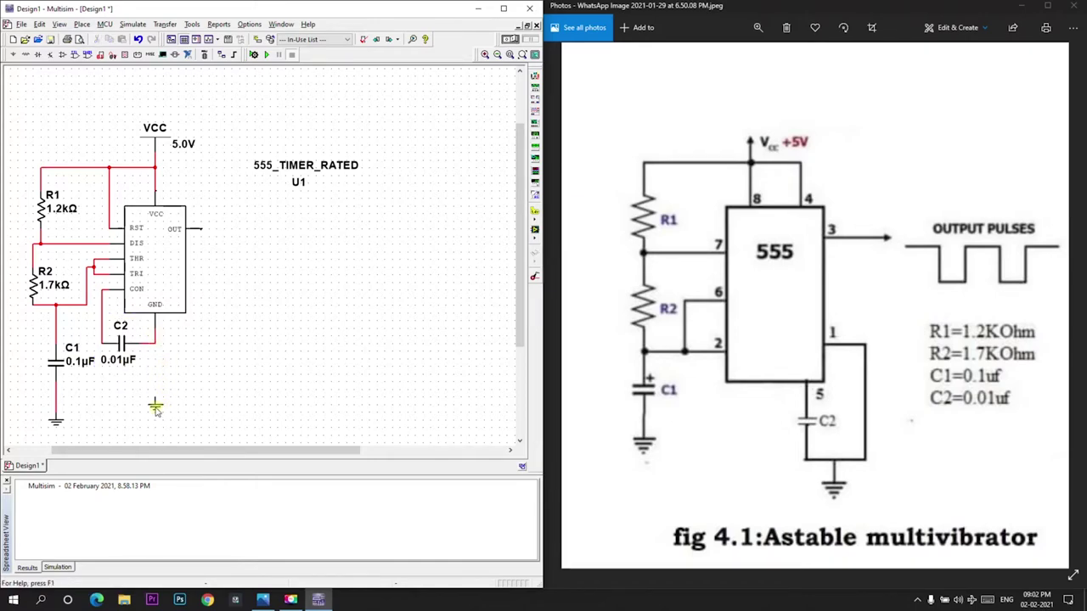
left_click_drag(155, 408, 148, 382)
left_click(147, 374)
left_click(148, 344)
Place an oscilloscope beside the 555 and wire channel A to OUT and the C2 ground node
left_click(536, 114)
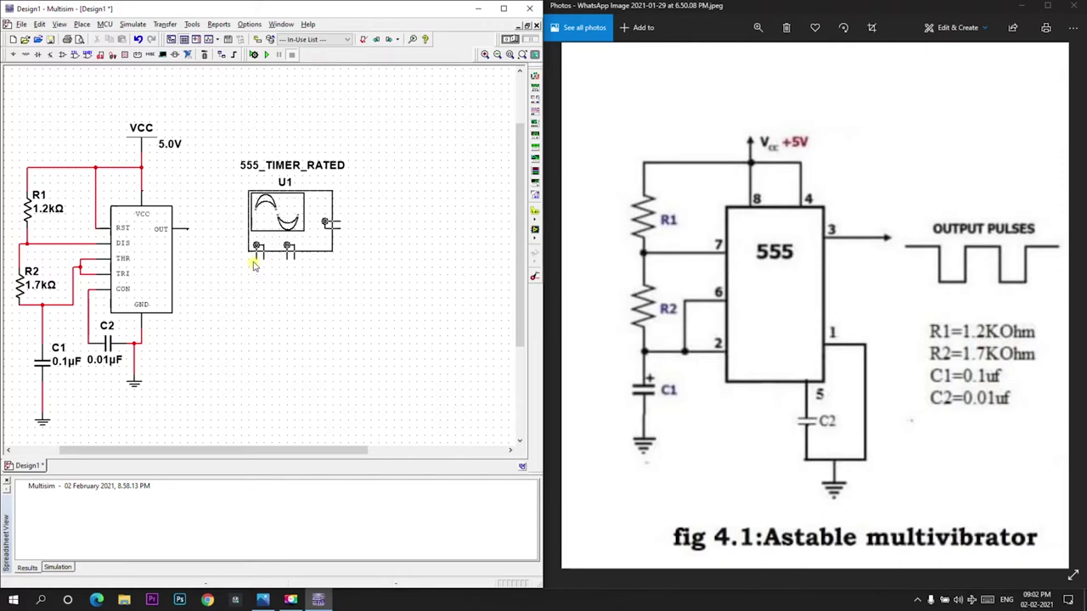
left_click(253, 265)
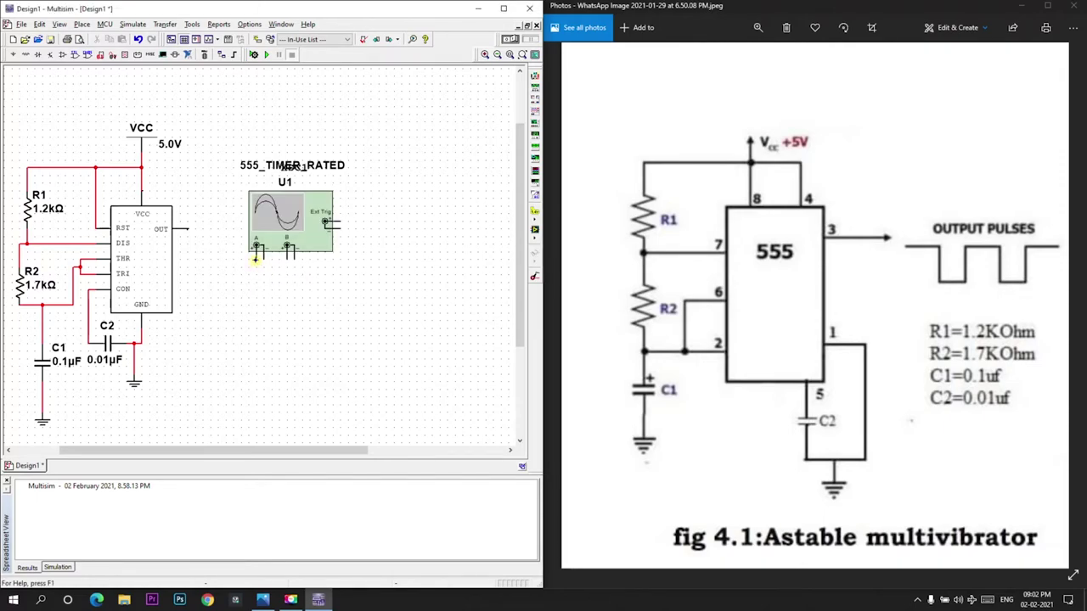
left_click(255, 260)
left_click(188, 230)
left_click(134, 358)
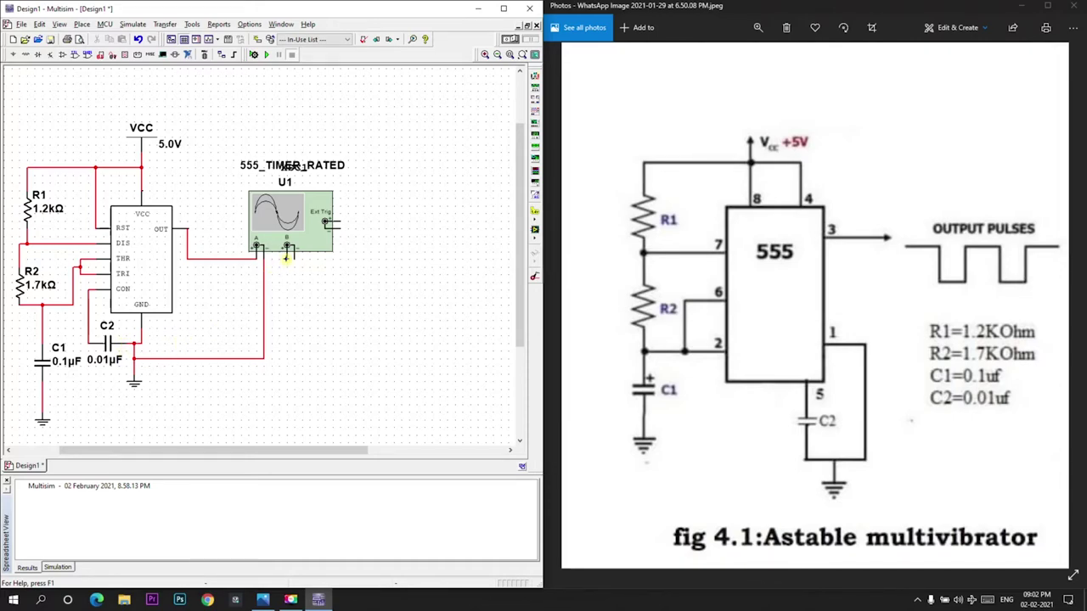
Wire oscilloscope channel B to the top of capacitor C1
left_click(287, 253)
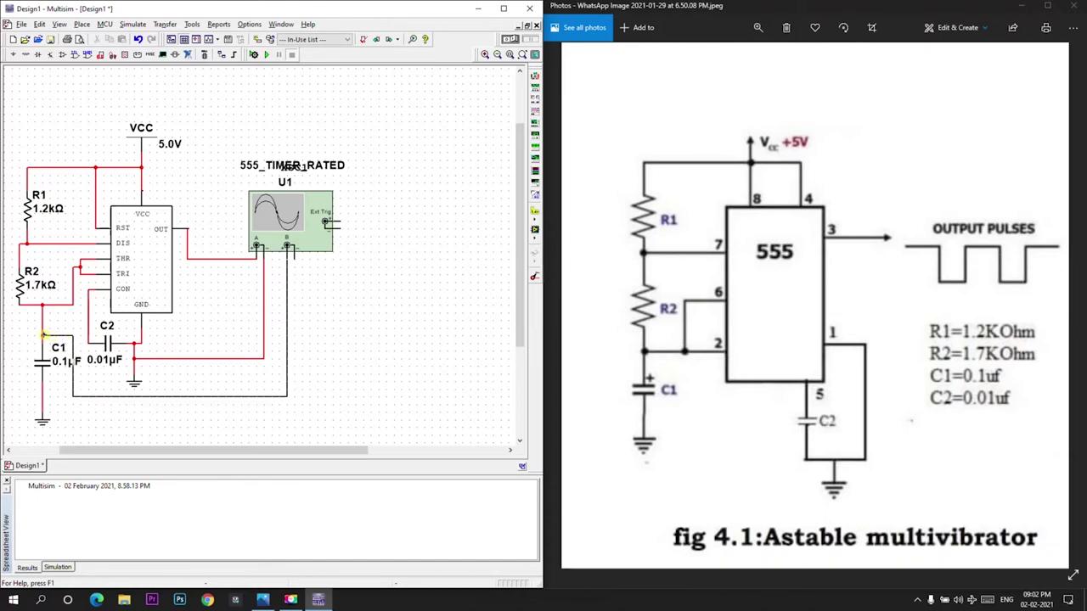
left_click(42, 334)
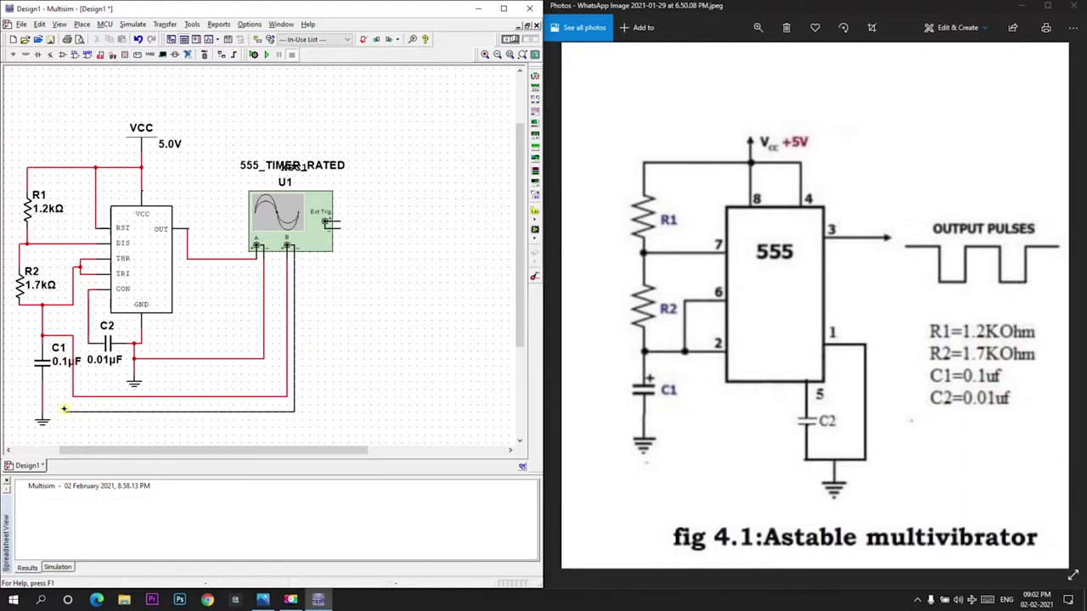
key("Escape")
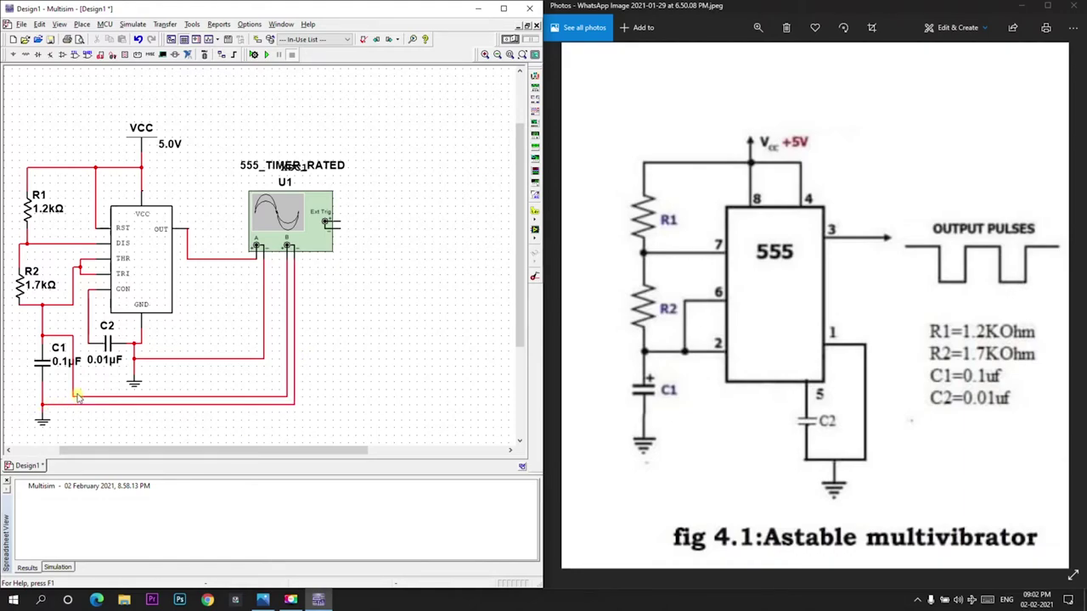
Set the channel B wire's segment colour to blue
left_click(85, 396)
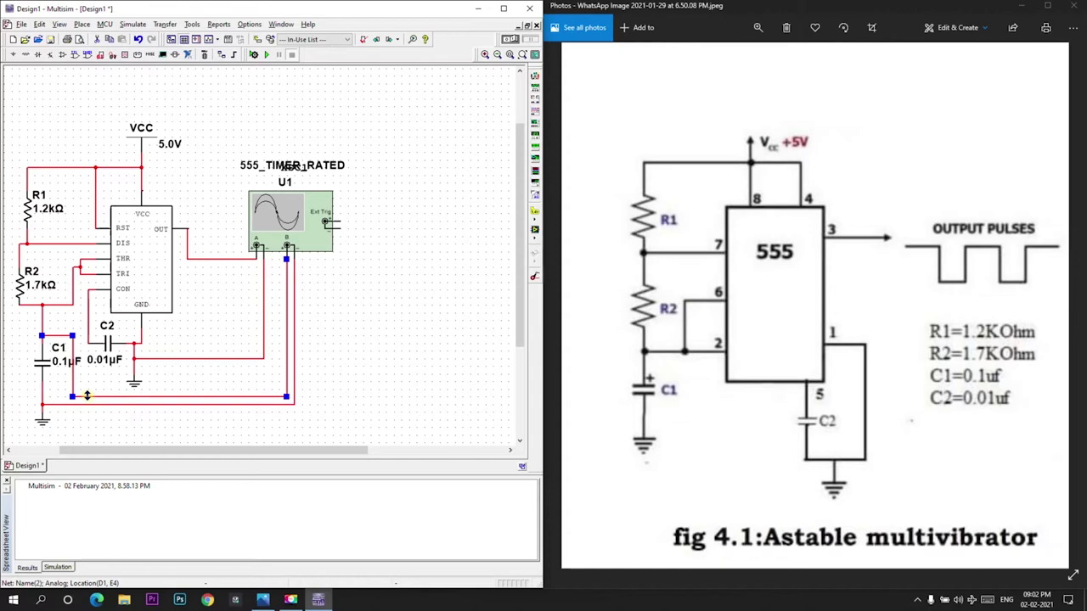
right_click(86, 396)
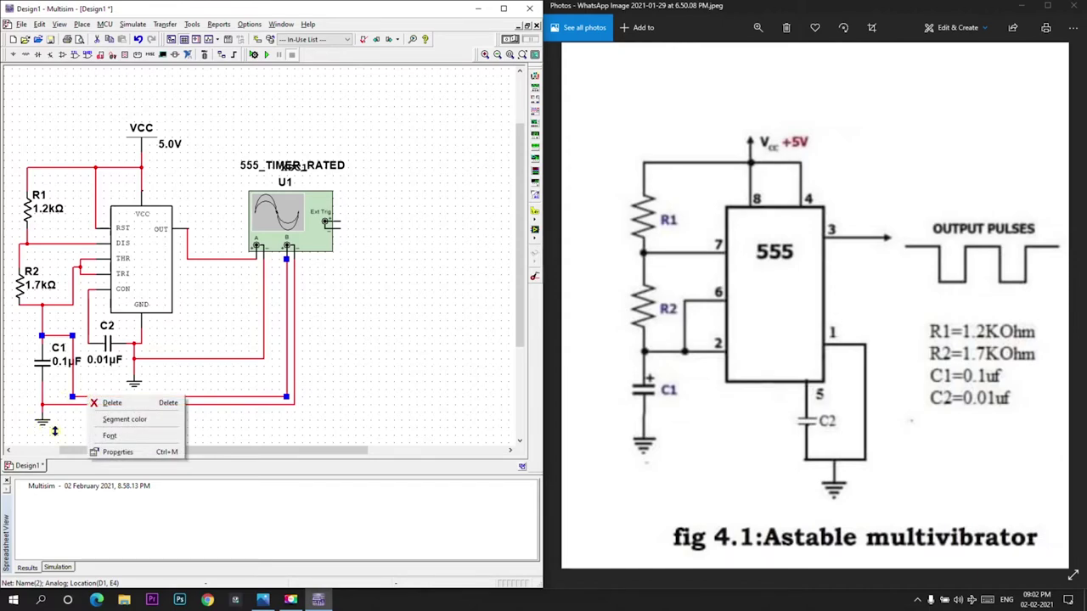
left_click(105, 422)
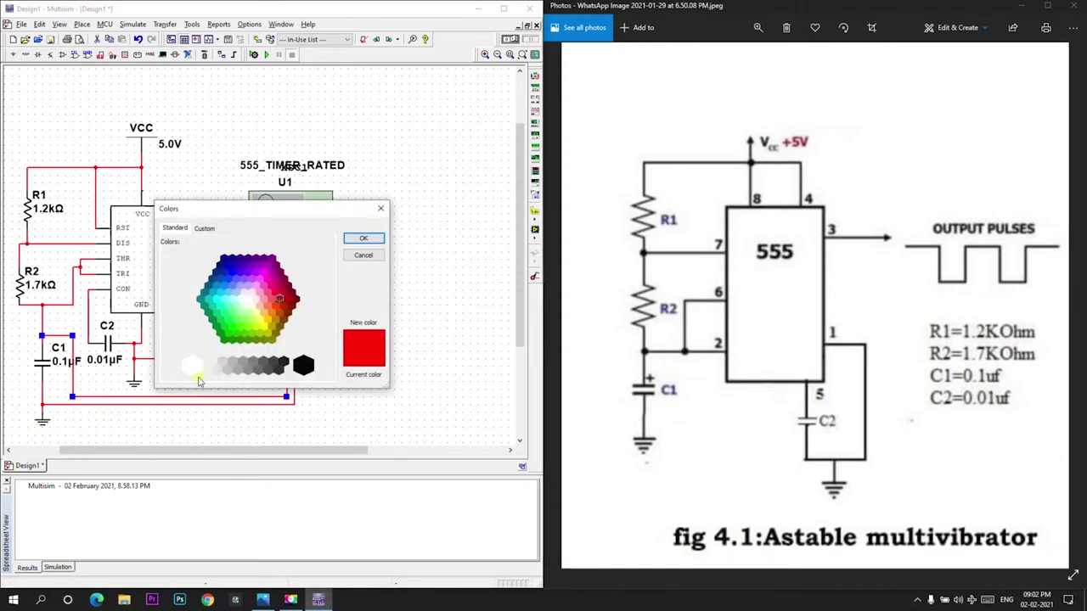
left_click(227, 278)
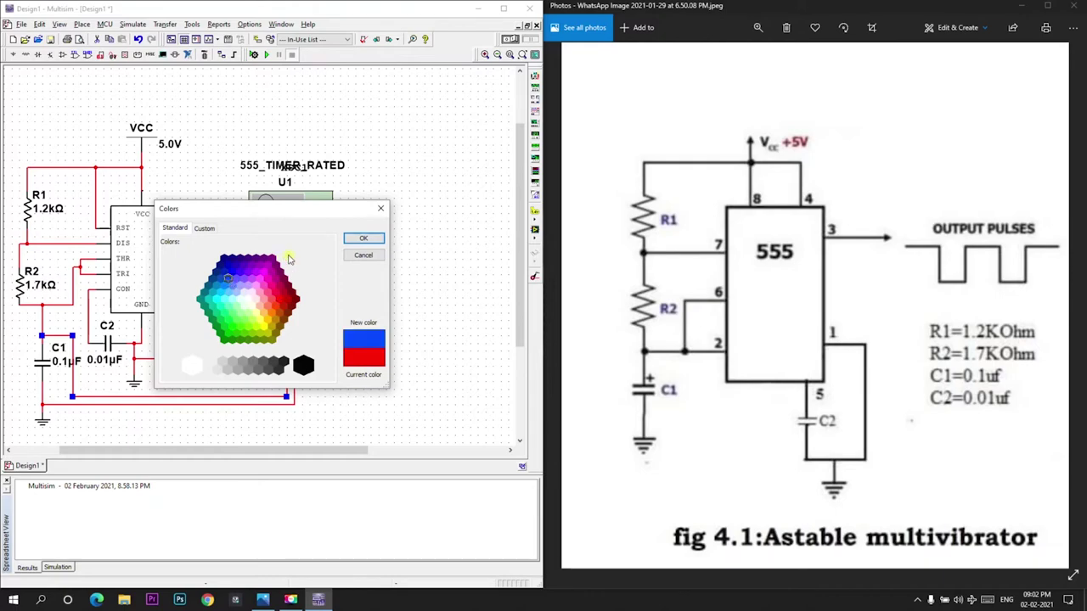
left_click(362, 238)
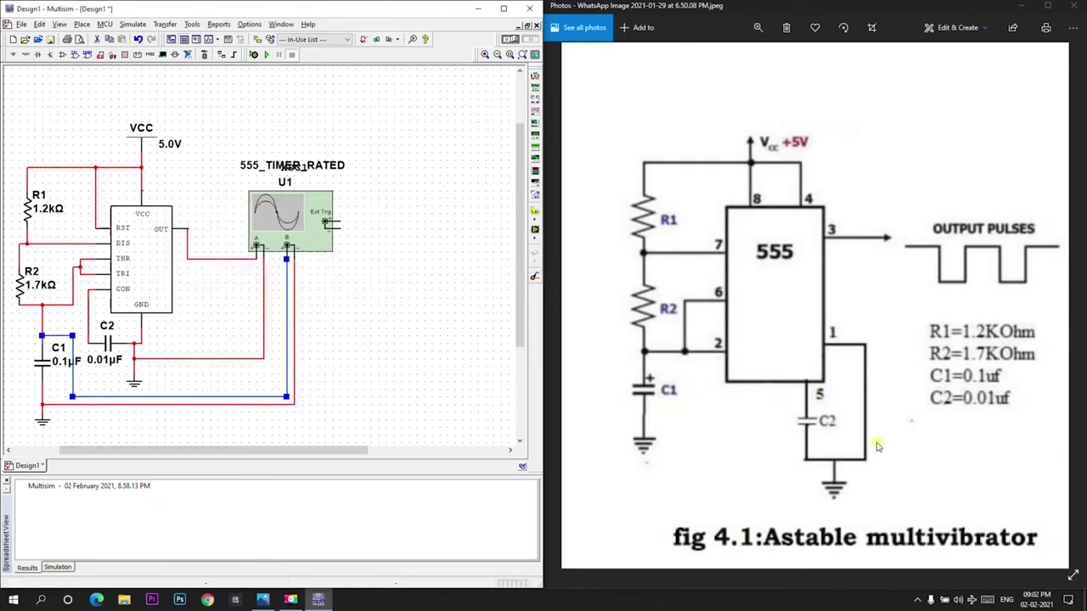
Run the simulation briefly, stop it, and open the XSC1 oscilloscope display
left_click(266, 55)
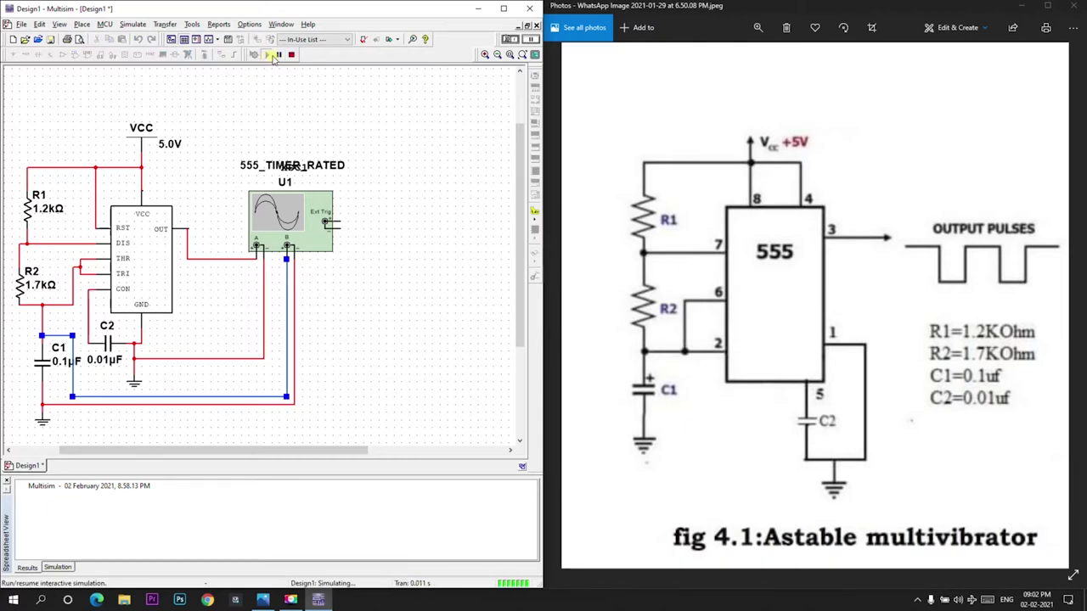
left_click(293, 55)
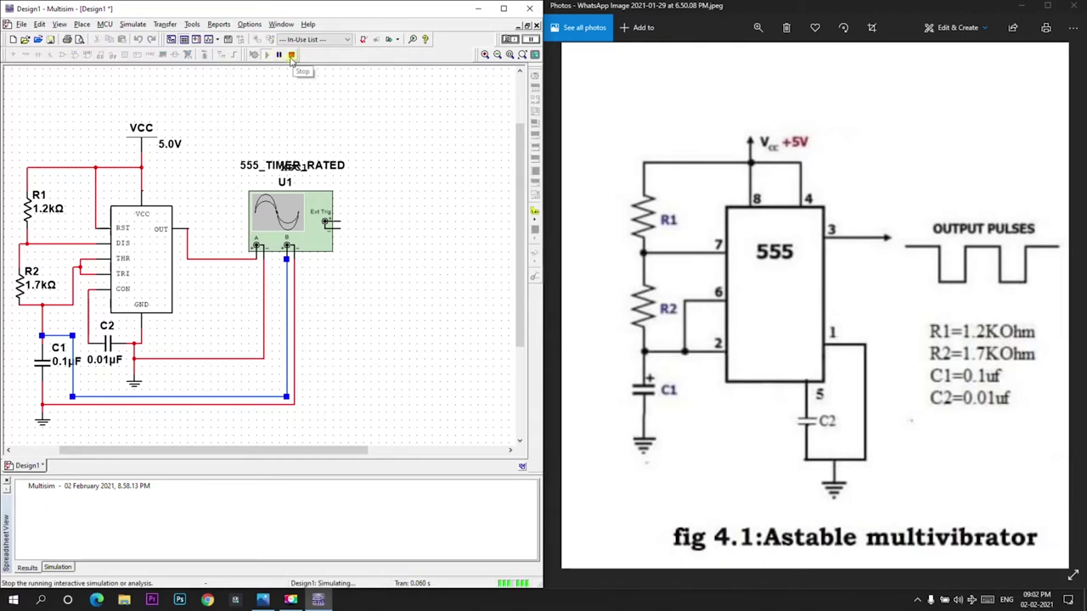
left_click(299, 220)
double_click(299, 219)
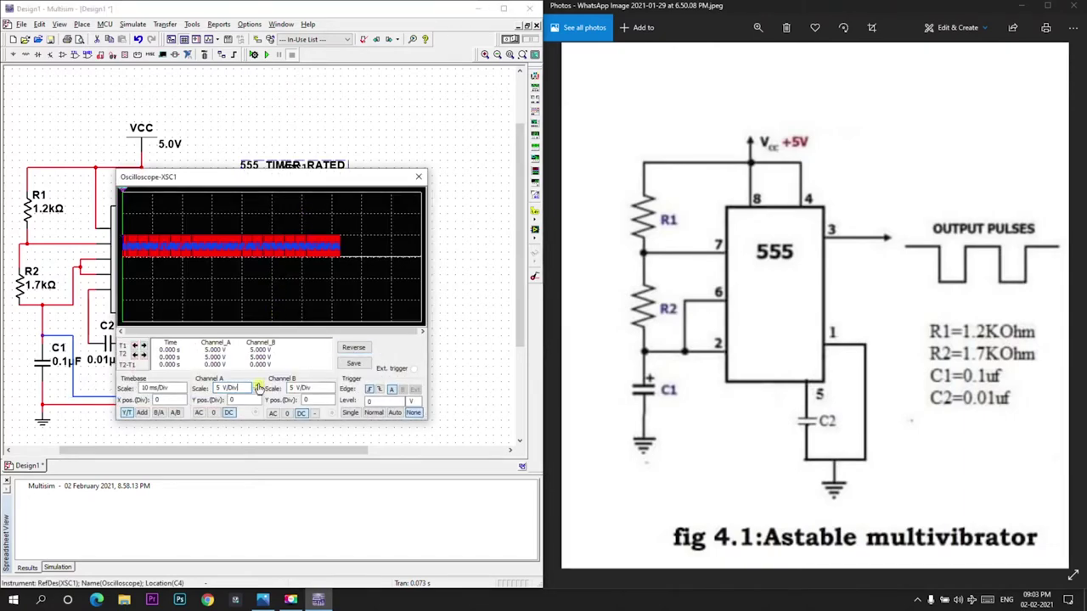
Set the oscilloscope timebase to 200 us/Div and move its window off the 555 timer
left_click(182, 389)
left_click(182, 392)
left_click(181, 393)
left_click(181, 392)
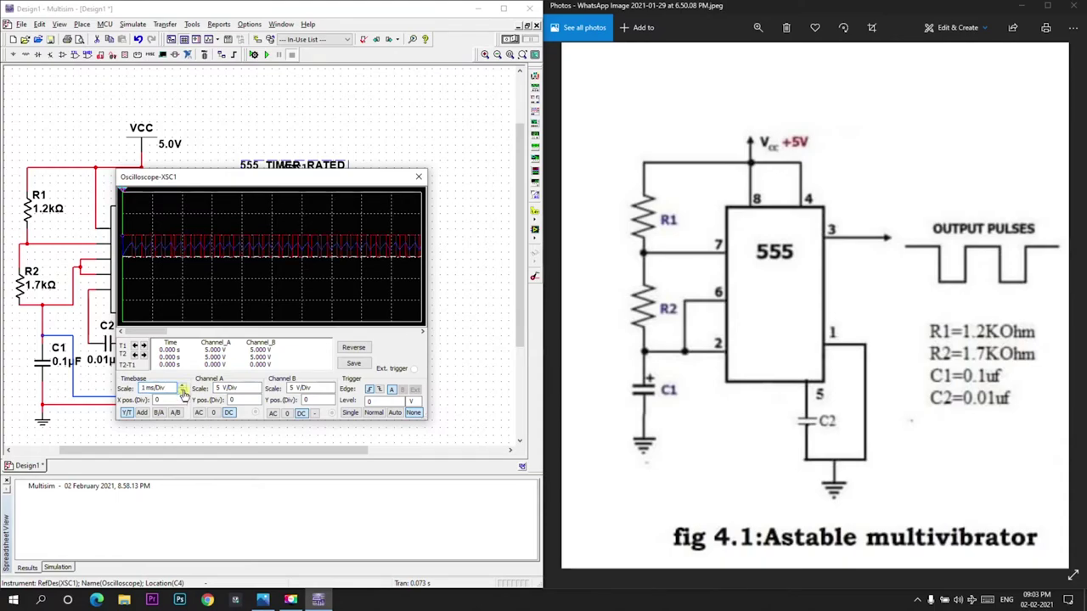
left_click(183, 393)
left_click(182, 393)
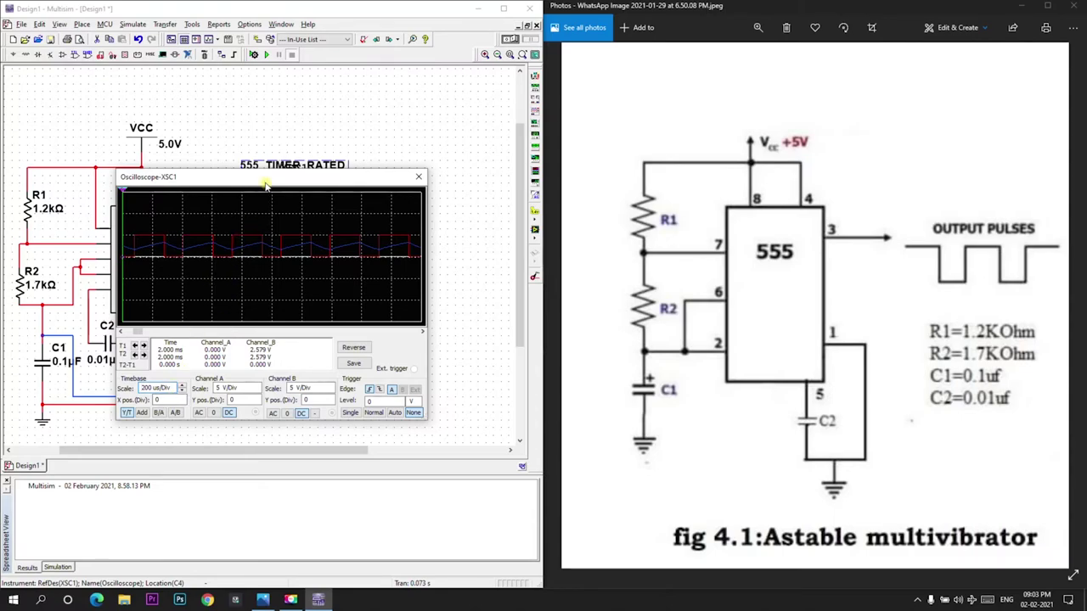
left_click_drag(265, 180, 384, 171)
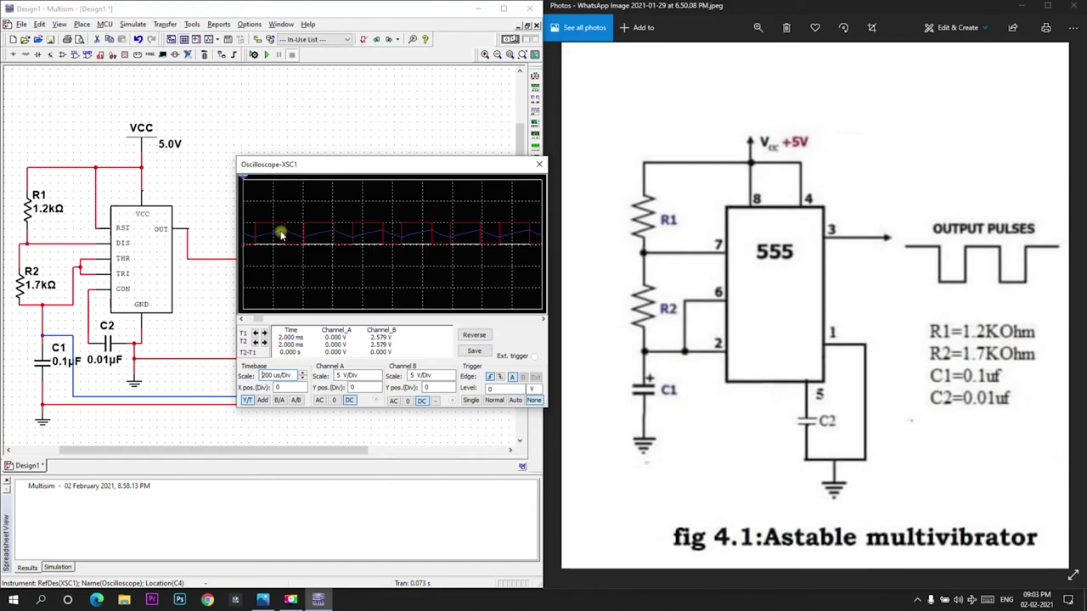
Place the T1 and T2 cursors on the waveforms, reading 3.330 V and 1.668 V on channel B
left_click_drag(241, 181, 255, 187)
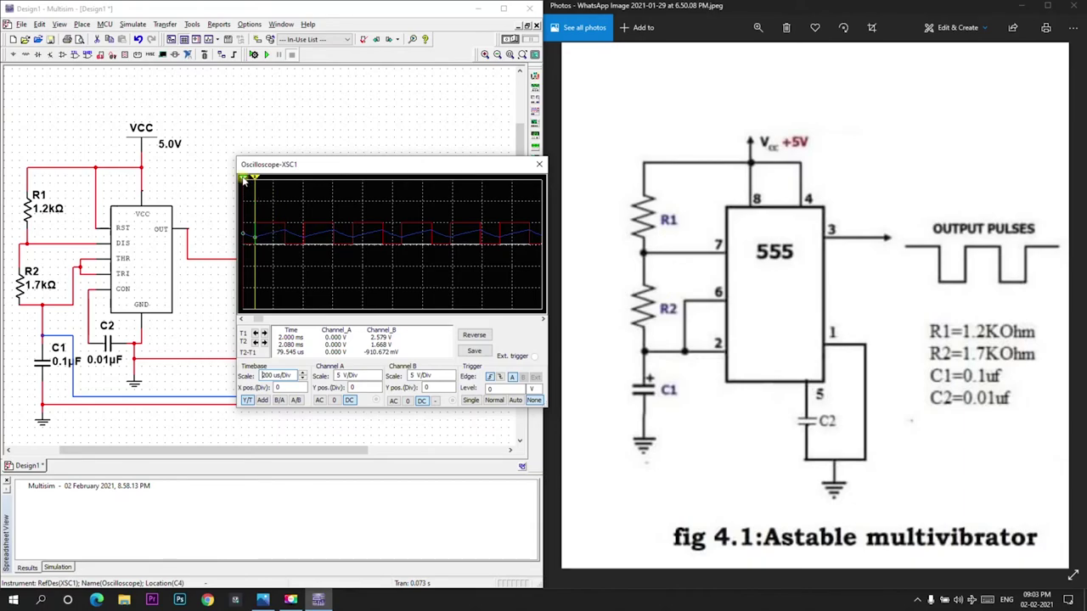
left_click_drag(243, 180, 286, 184)
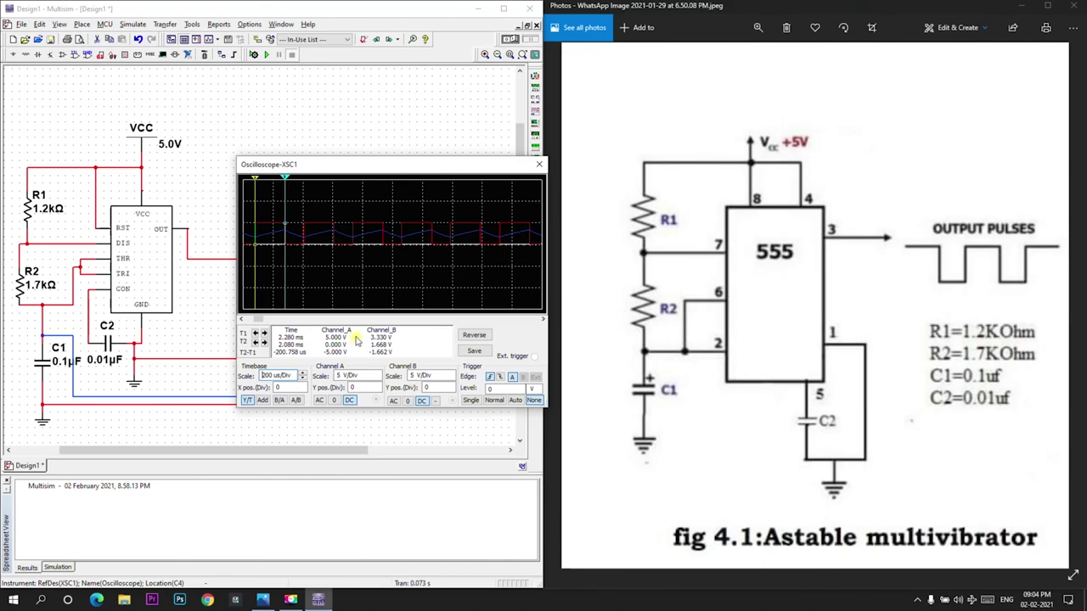
scroll(853, 378, "down", 2)
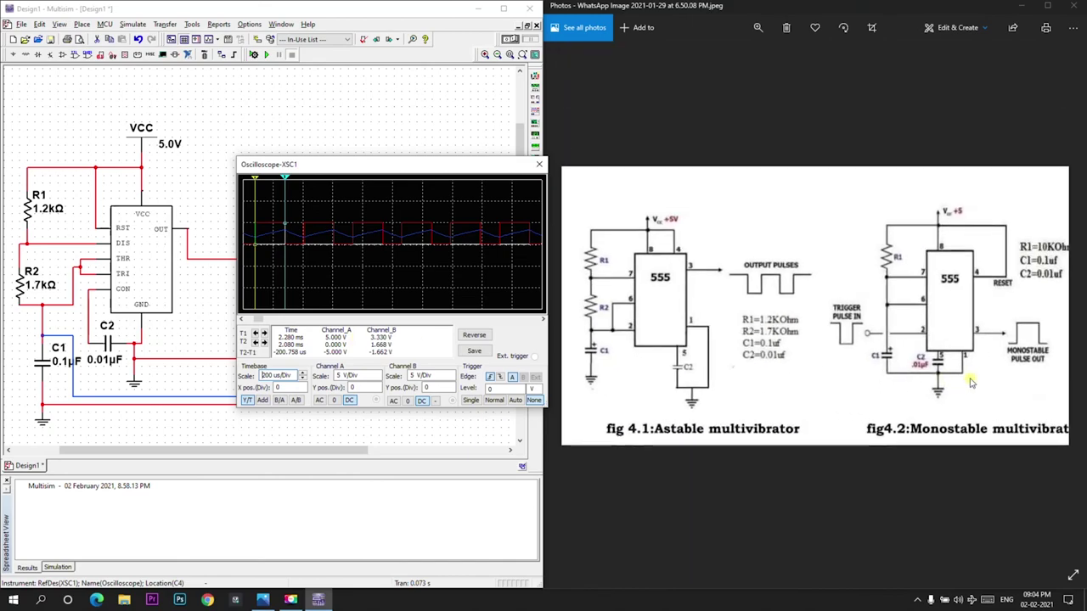
scroll(859, 387, "up", 2)
left_click_drag(857, 387, 815, 384)
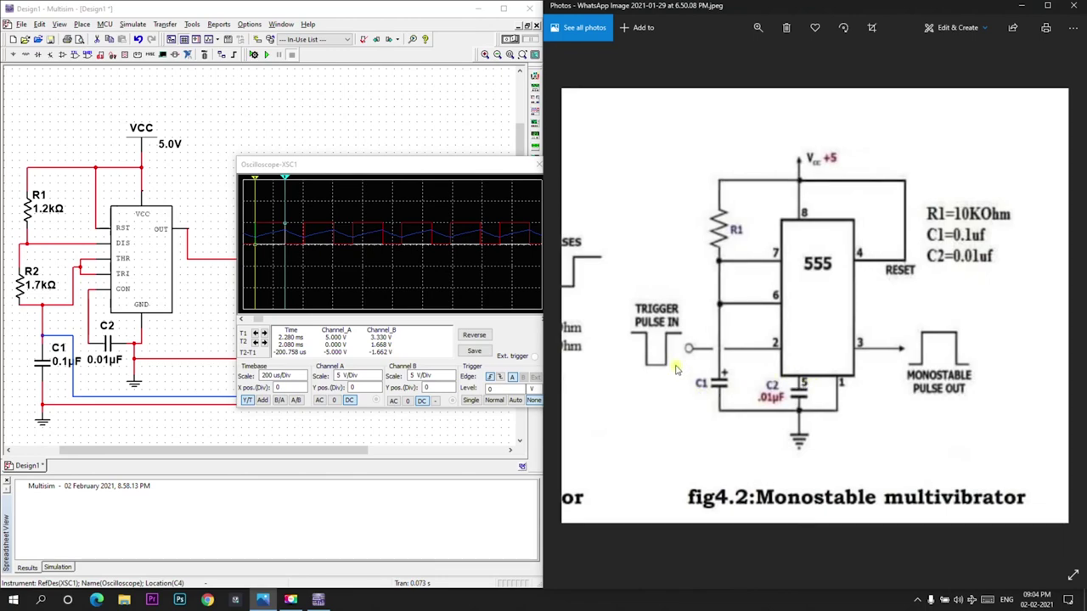